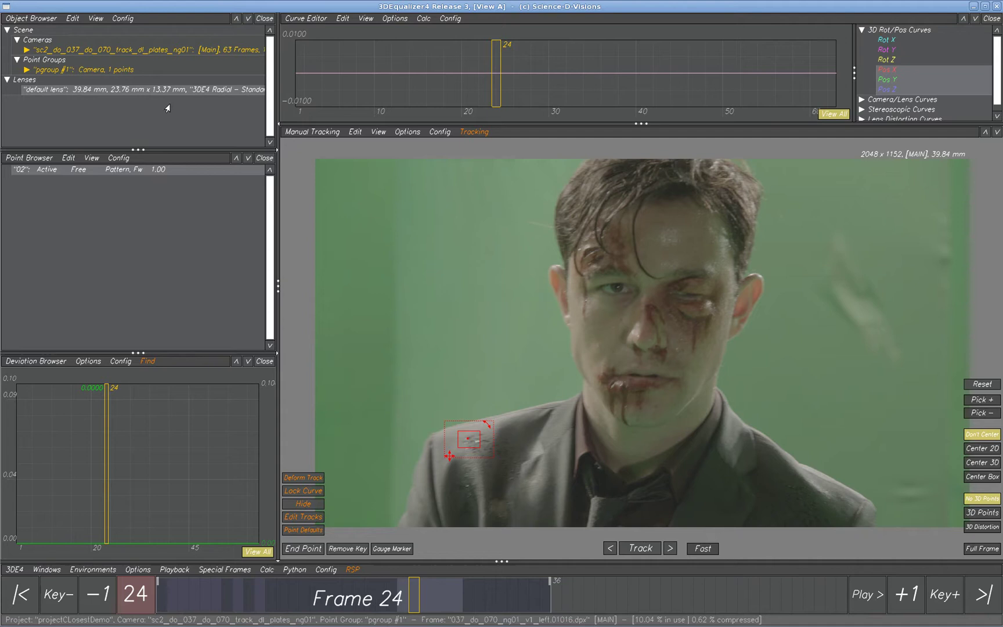
Play back the shot to review point 02's track on the jacket, stopping at frame 20
{"action": "key", "text": "space"}
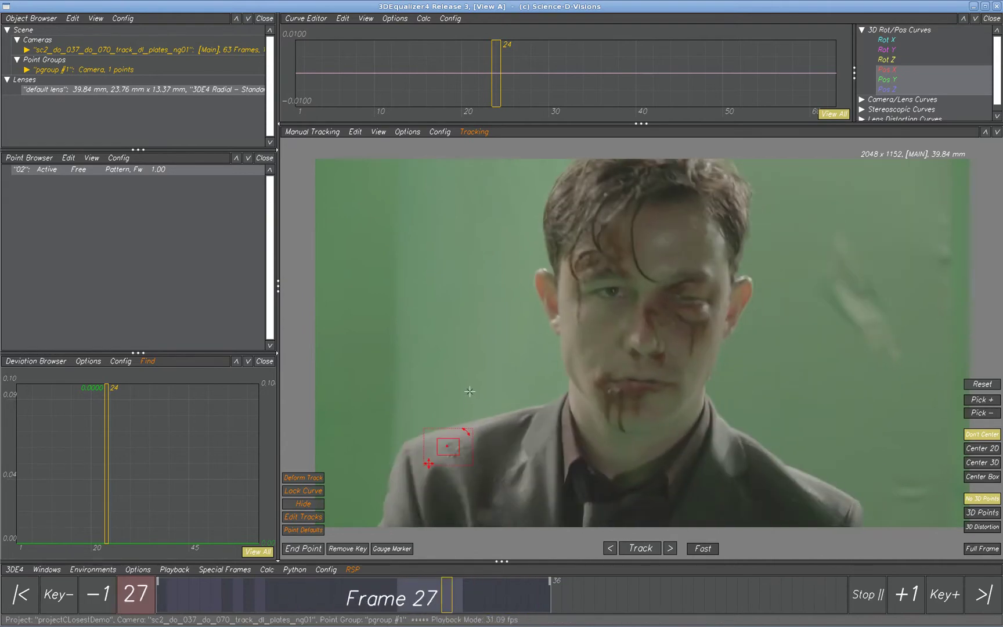
{"action": "key", "text": "space"}
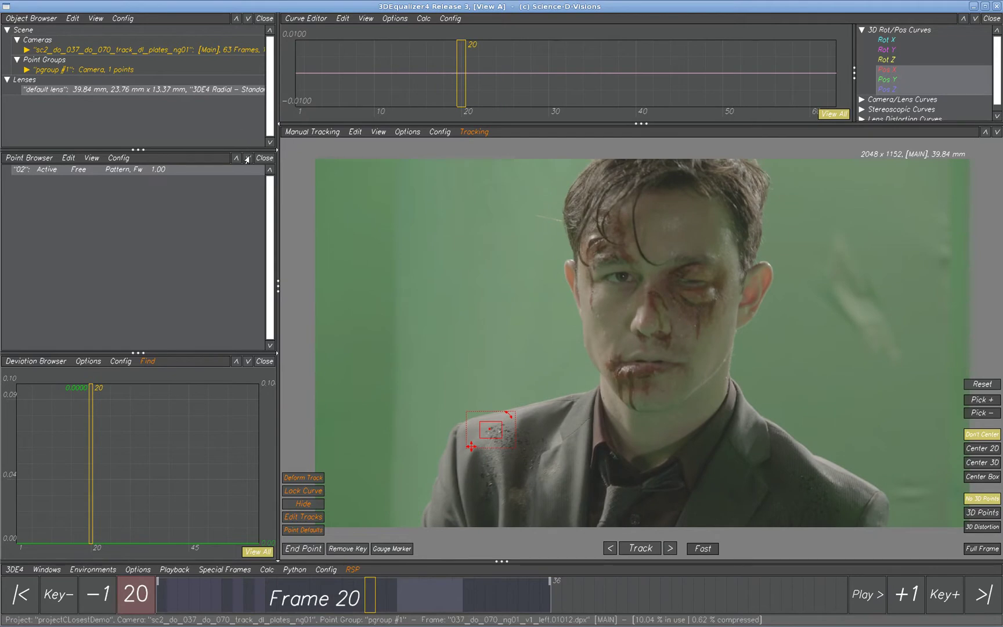
{"action": "double_click", "coordinate": [112, 91]}
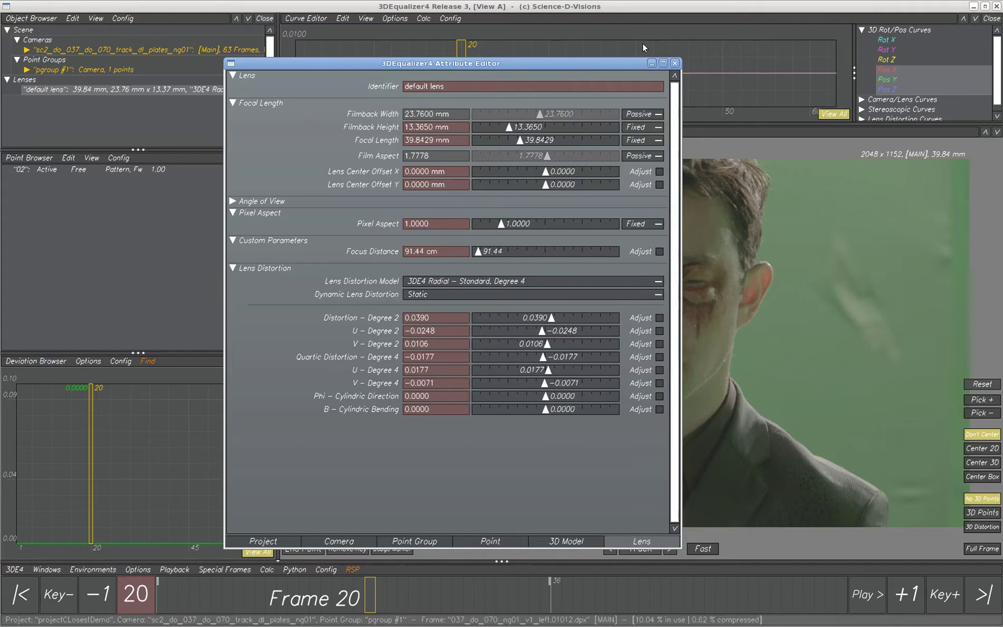
Re-place point 02's pattern box from frame 16 and track it forward to frame 21
{"action": "left_click", "coordinate": [675, 63]}
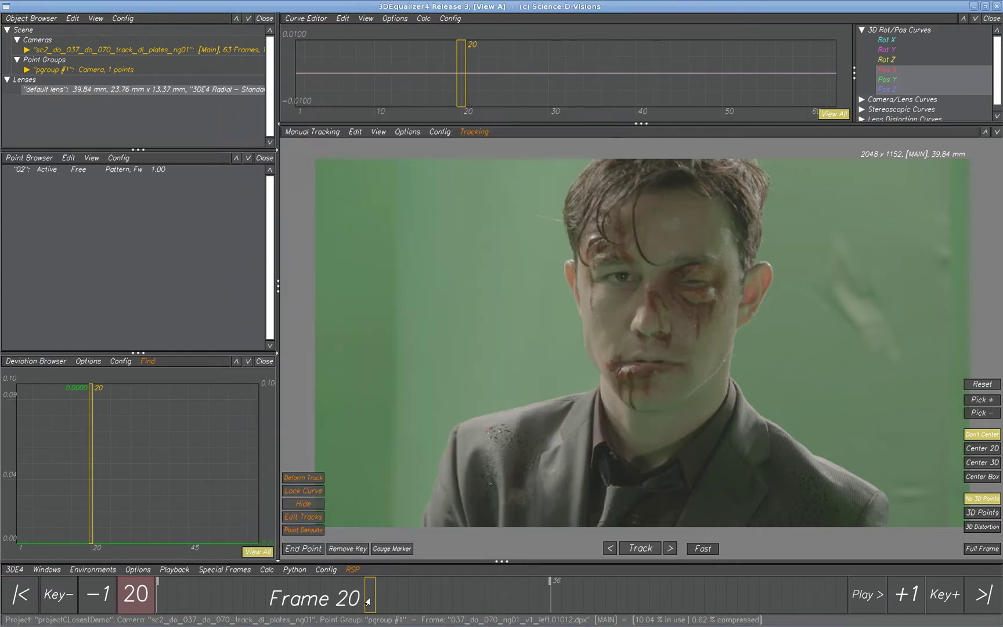
{"action": "left_click_drag", "start_coordinate": [366, 601], "coordinate": [326, 600]}
{"action": "left_click", "coordinate": [493, 433], "text": "ctrl"}
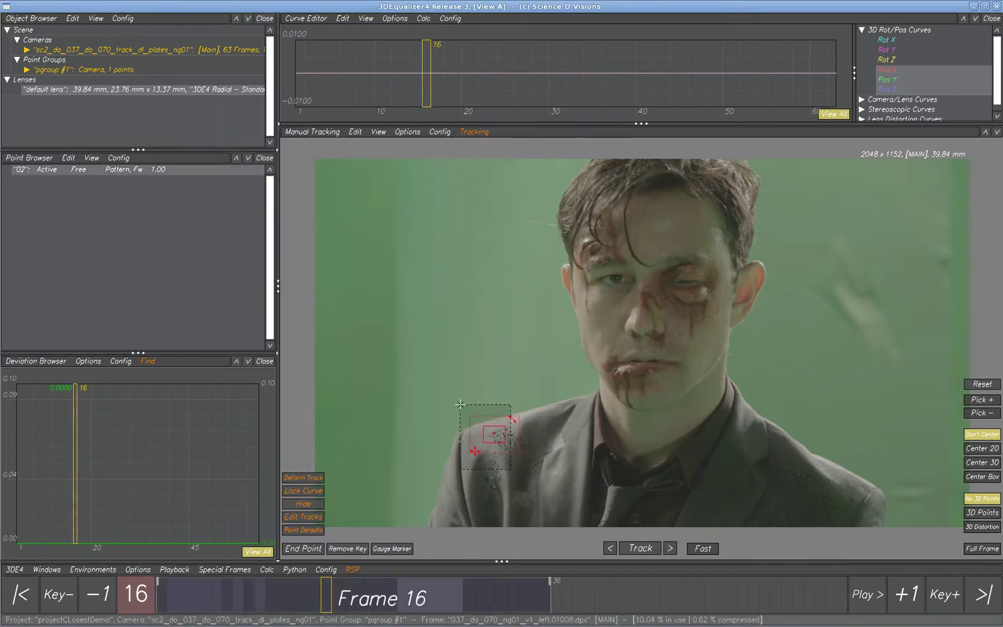
{"action": "left_click_drag", "start_coordinate": [404, 606], "coordinate": [281, 603]}
{"action": "key", "text": "t"}
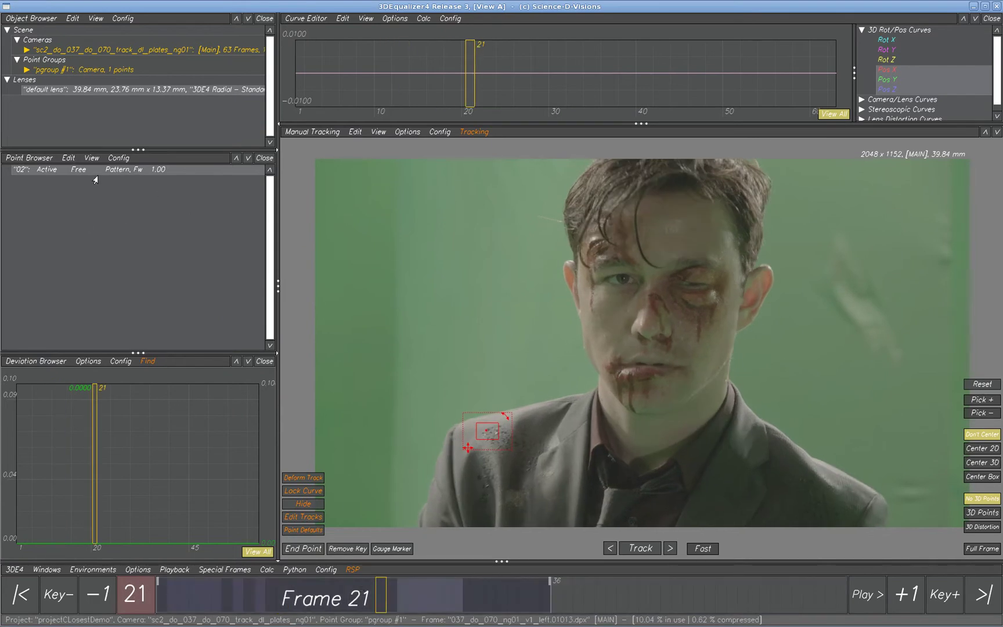
Export the point as a 2.5D Points to Maya MEL script with start frame 993
{"action": "left_click", "coordinate": [13, 570]}
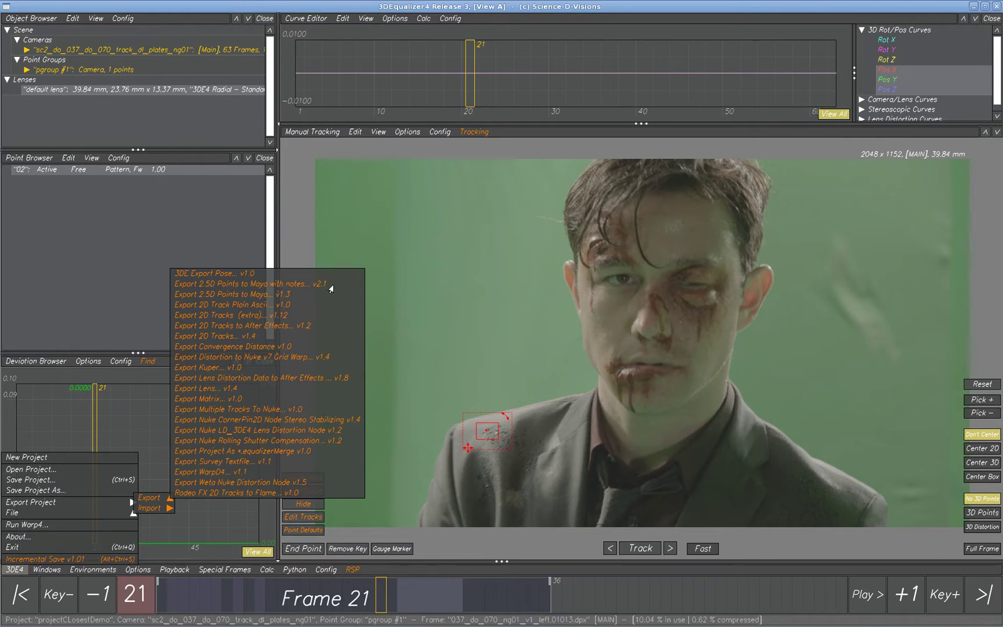
{"action": "left_click", "coordinate": [238, 294]}
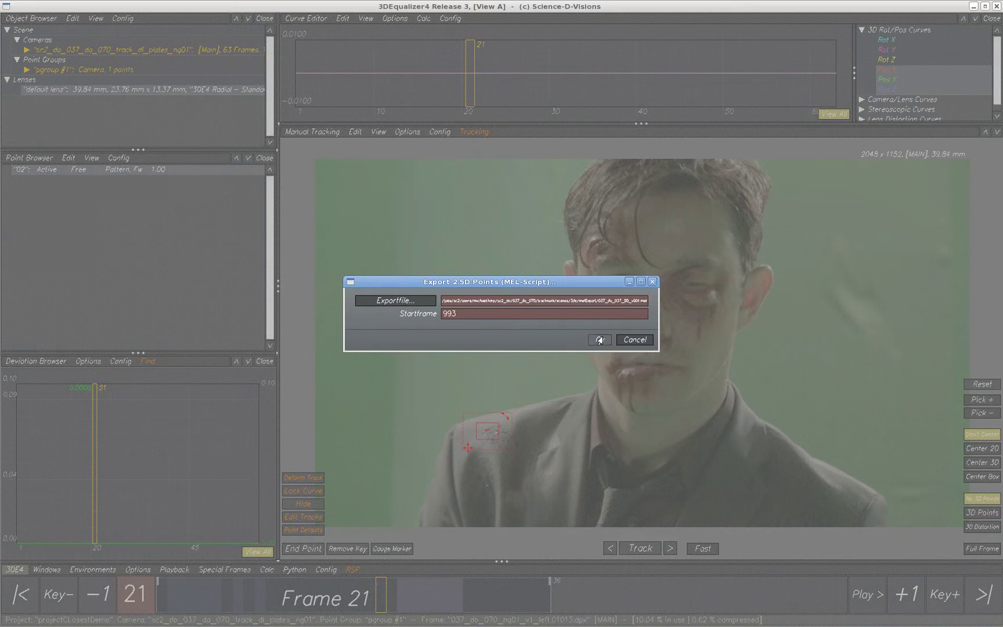
{"action": "left_click", "coordinate": [600, 339]}
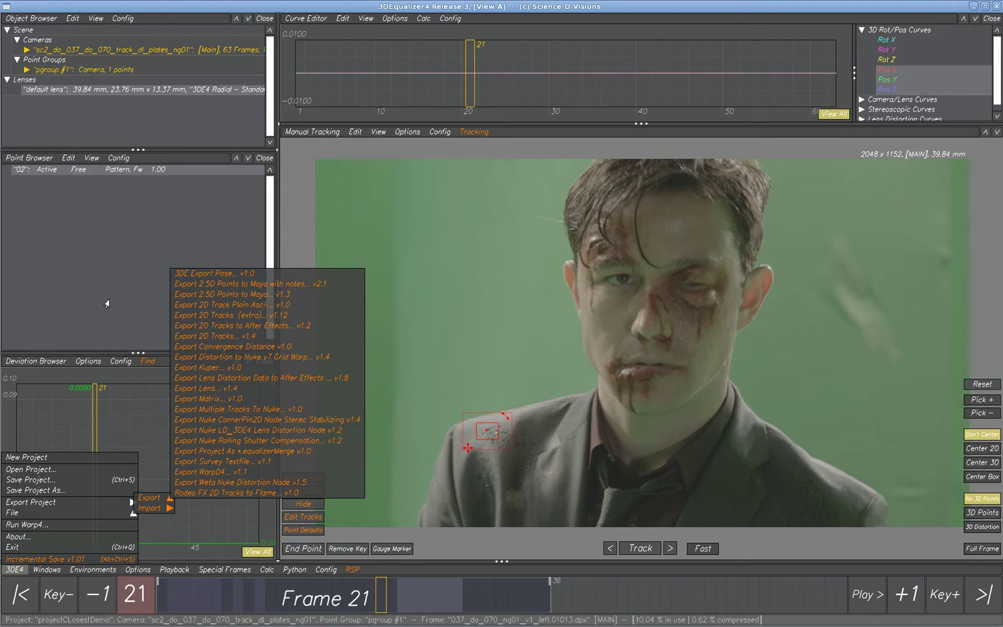
{"action": "left_click", "coordinate": [107, 303]}
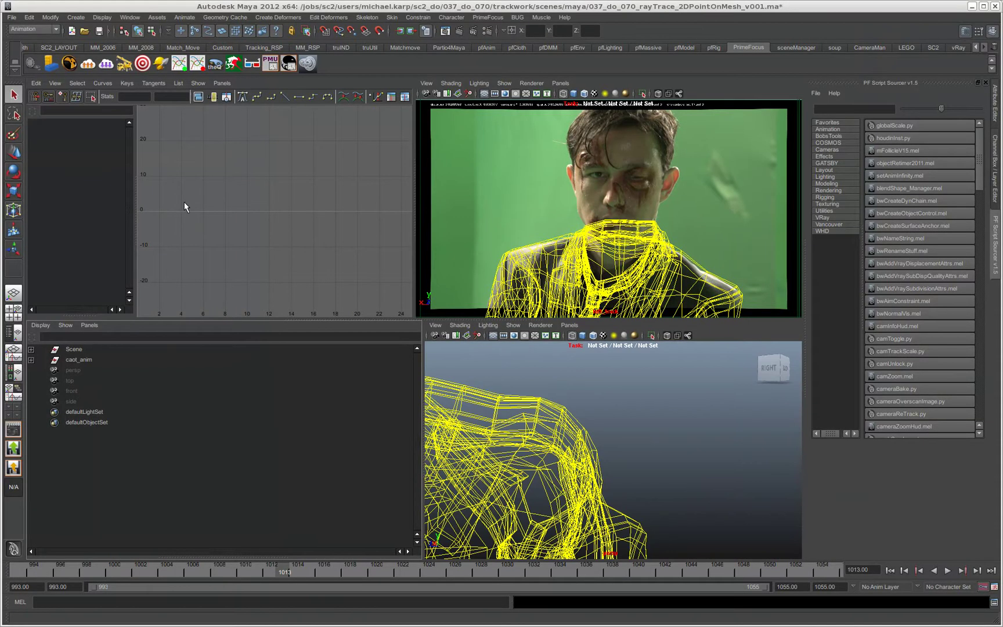
Import the exported .mel file from scenes/3de/melExport into the Maya scene
{"action": "left_click", "coordinate": [11, 17]}
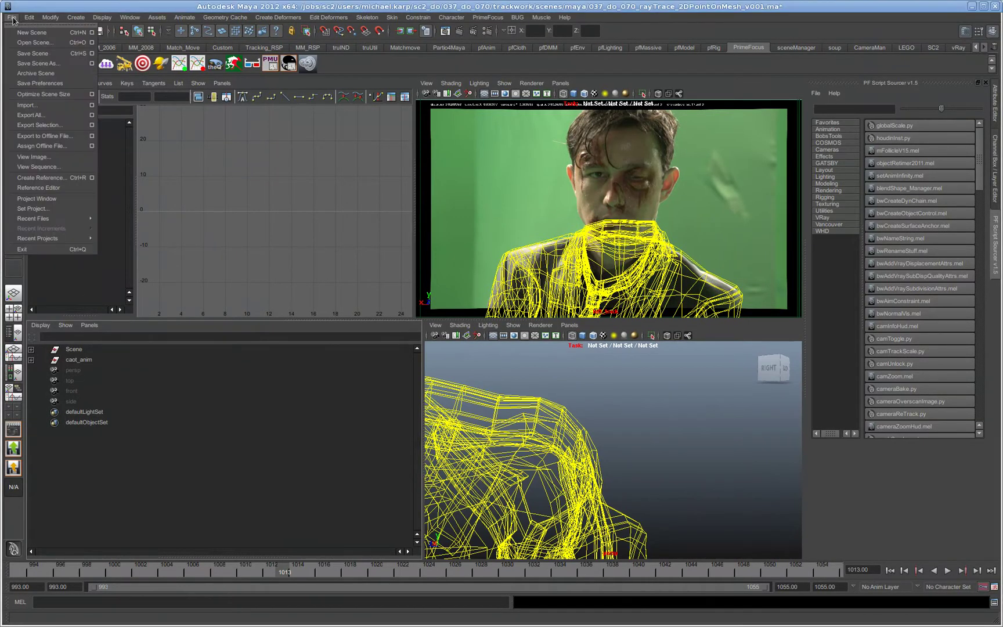
{"action": "left_click", "coordinate": [92, 105]}
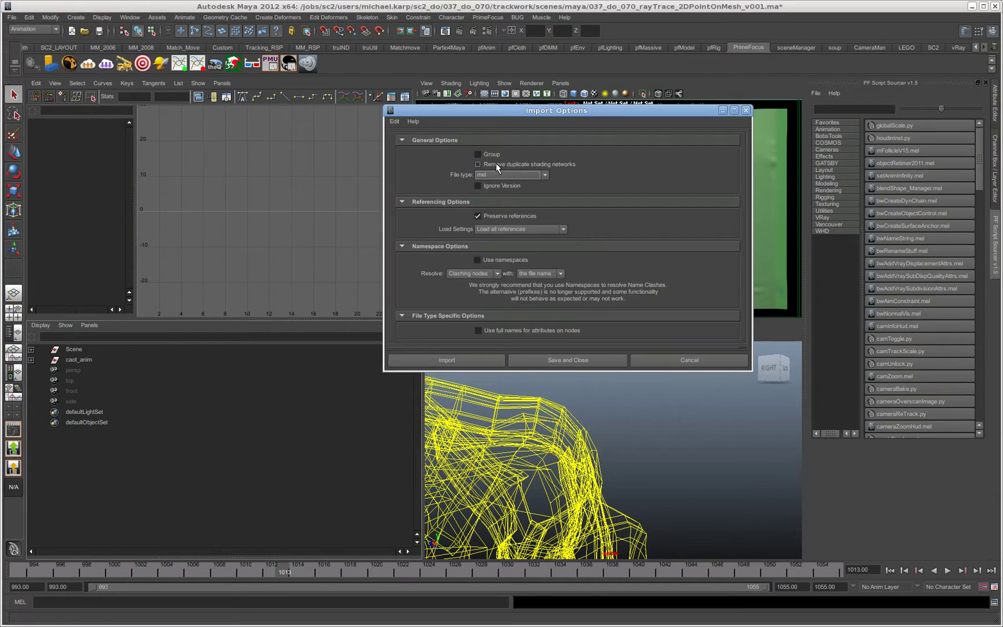
{"action": "left_click", "coordinate": [458, 361]}
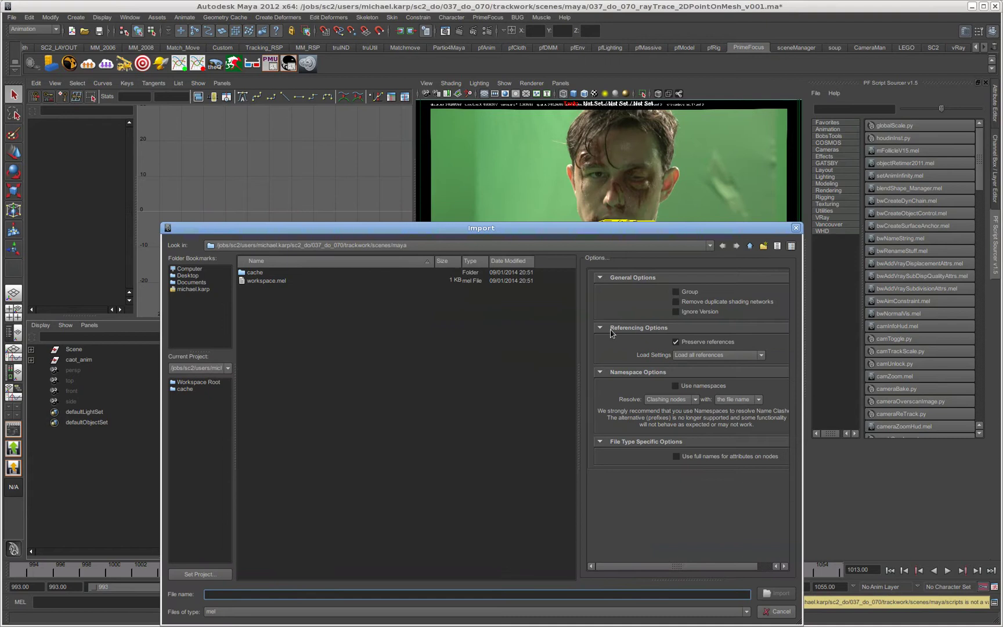
{"action": "left_click", "coordinate": [749, 246]}
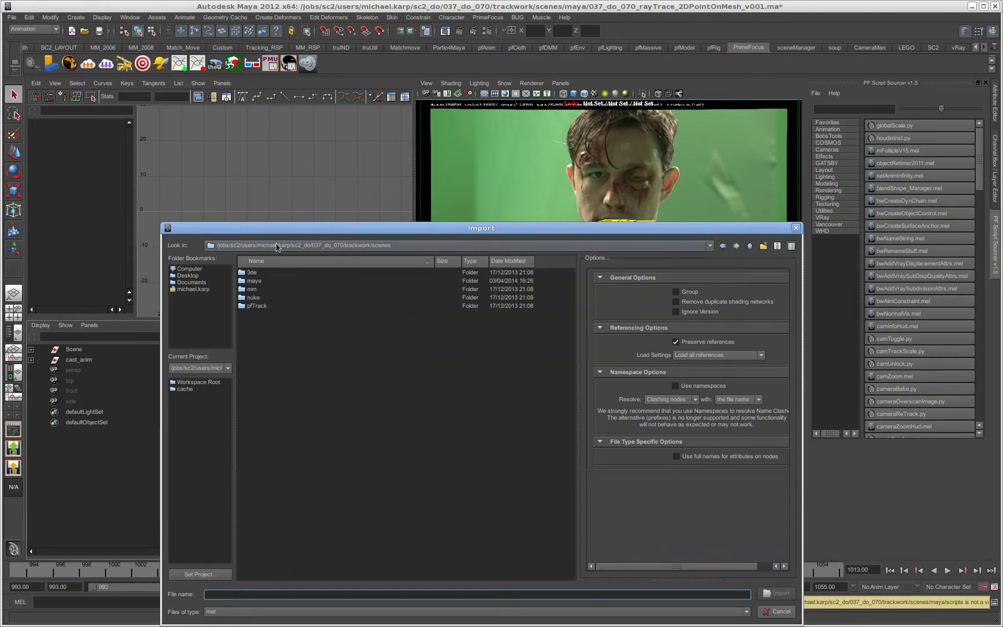
{"action": "double_click", "coordinate": [257, 274]}
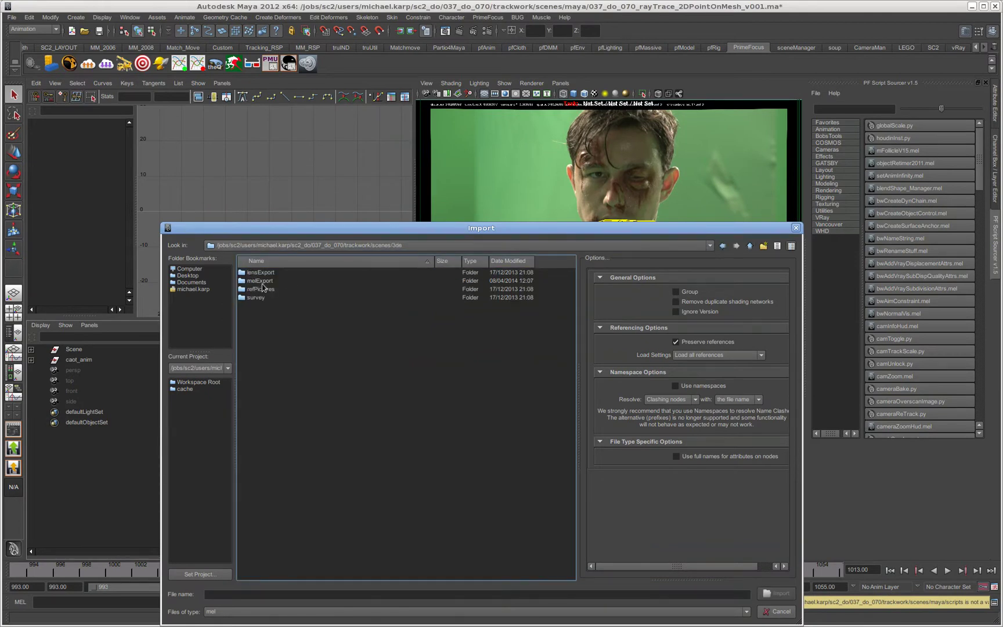
{"action": "double_click", "coordinate": [260, 282]}
{"action": "double_click", "coordinate": [275, 272]}
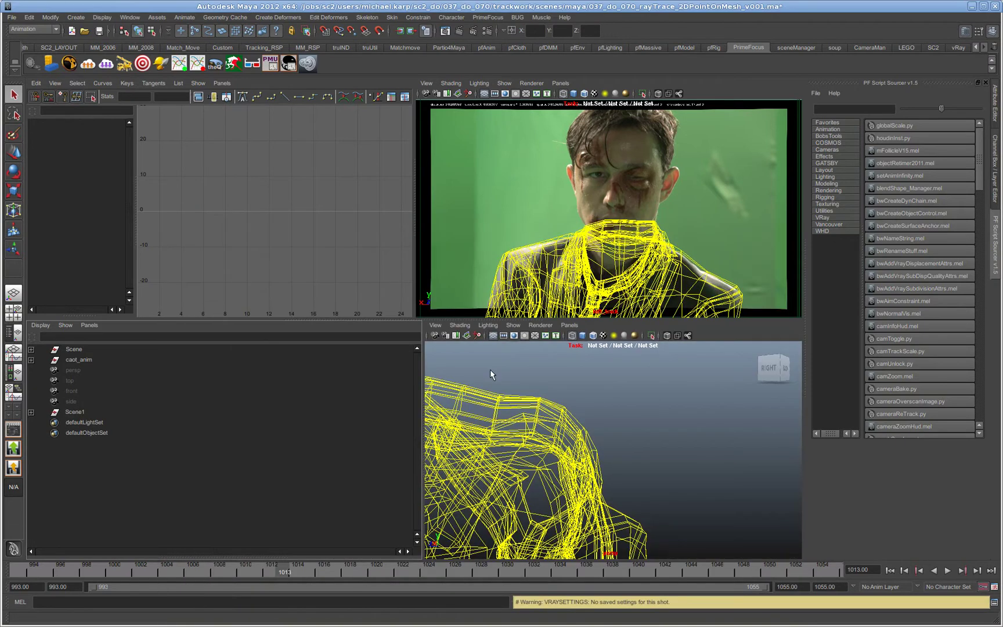
Frame the jacket mesh, expand Scene1 and inspect its camera nodes in the Attribute Editor
{"action": "left_click", "coordinate": [74, 412]}
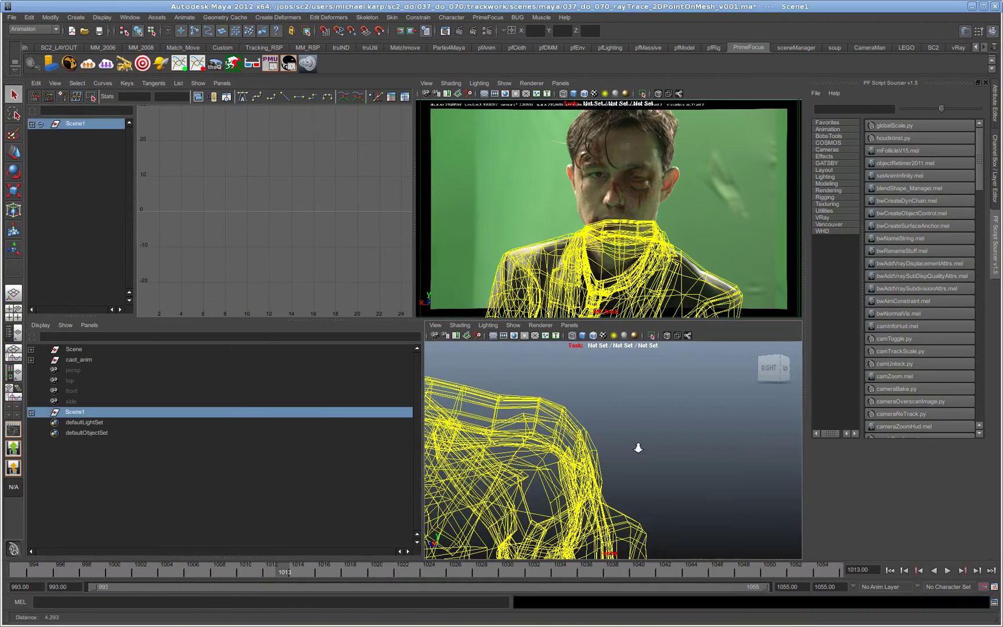
{"action": "left_click_drag", "start_coordinate": [638, 448], "coordinate": [661, 424], "text": "alt"}
{"action": "key", "text": "f"}
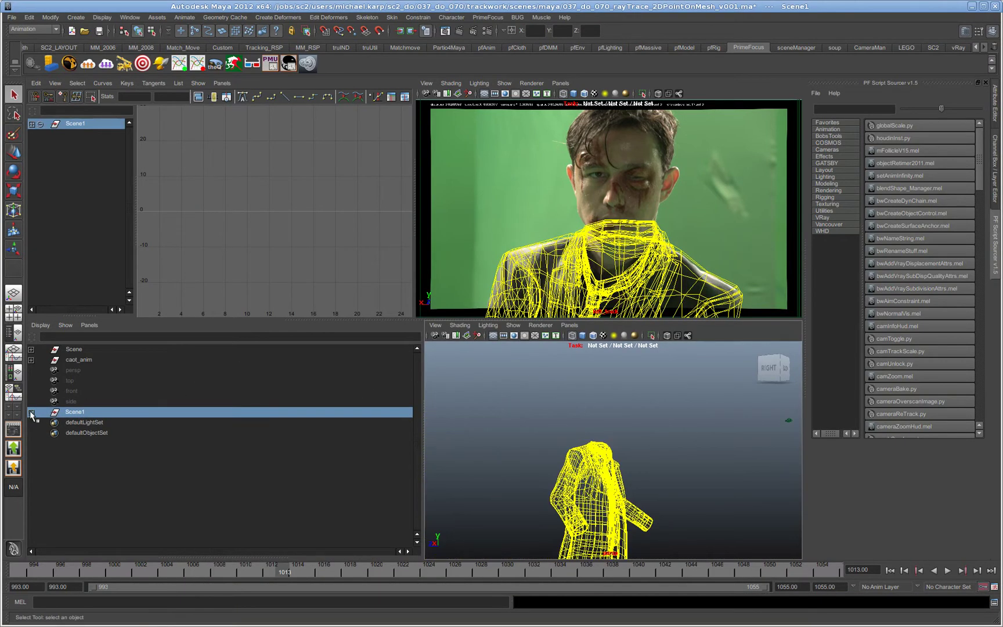
{"action": "left_click", "coordinate": [31, 412]}
{"action": "key", "text": "ctrl+a"}
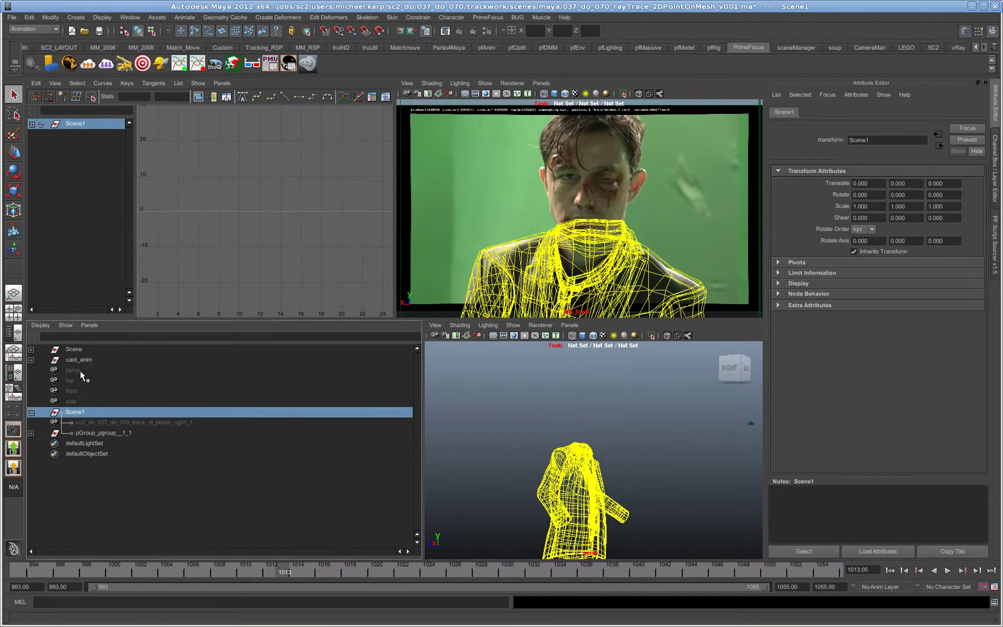
{"action": "left_click", "coordinate": [123, 423]}
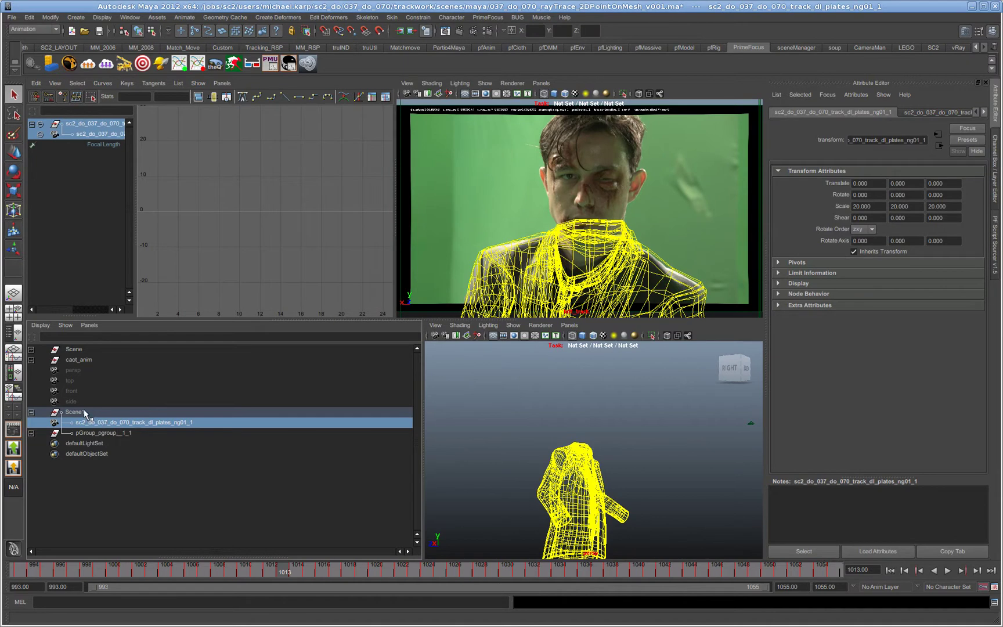
{"action": "left_click", "coordinate": [76, 412]}
{"action": "left_click", "coordinate": [32, 349]}
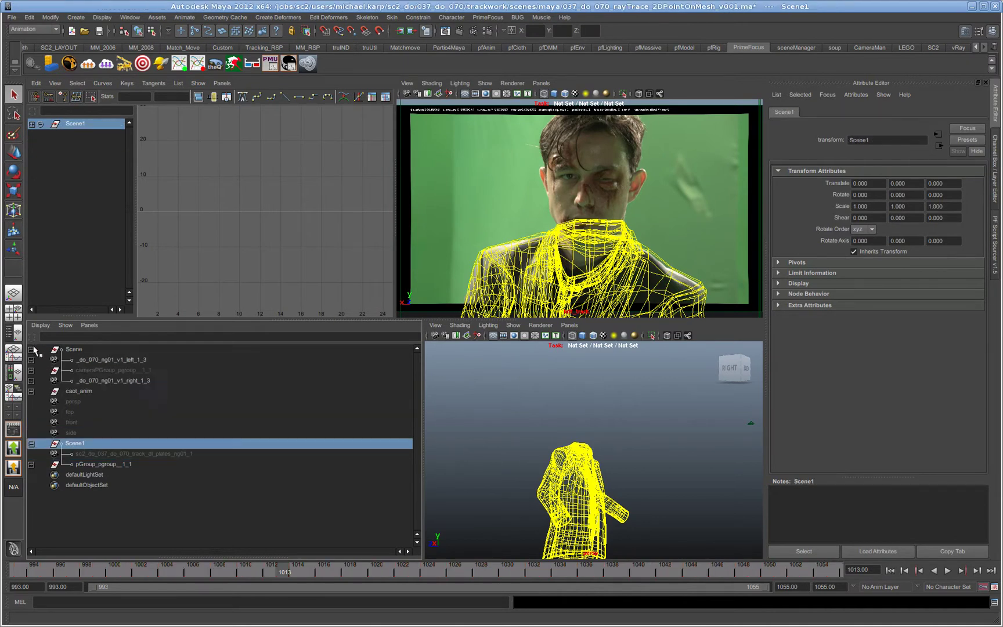
{"action": "left_click", "coordinate": [32, 350]}
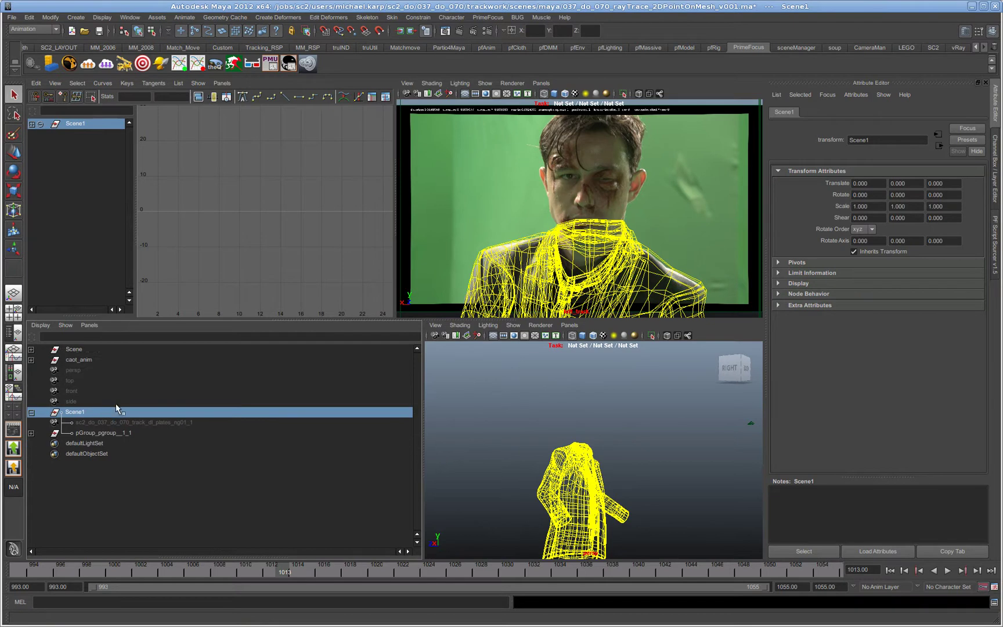
{"action": "left_click", "coordinate": [87, 402]}
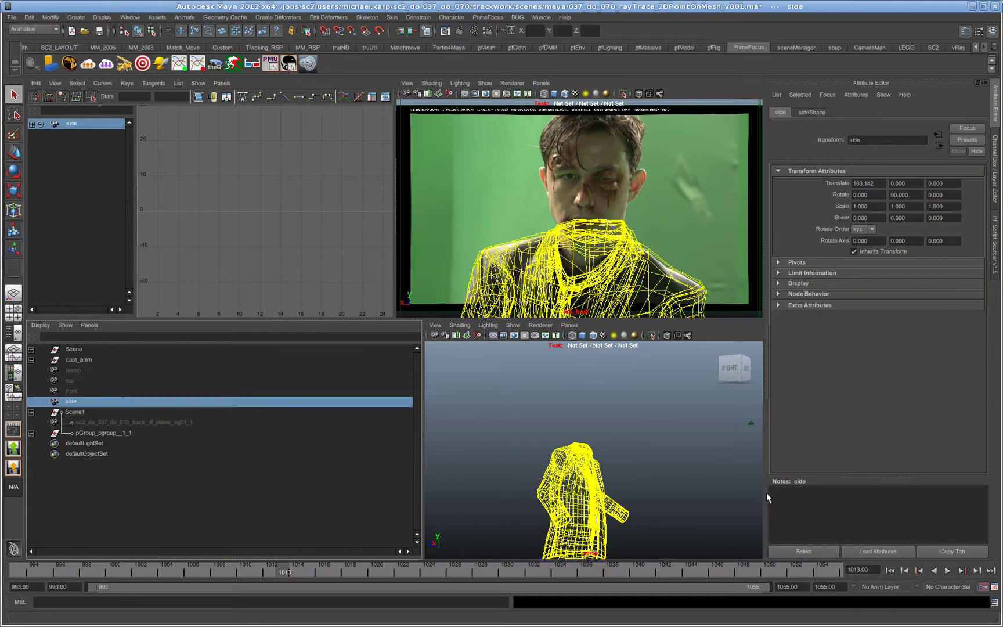
{"action": "key", "text": "w"}
{"action": "left_click_drag", "start_coordinate": [696, 481], "coordinate": [492, 412]}
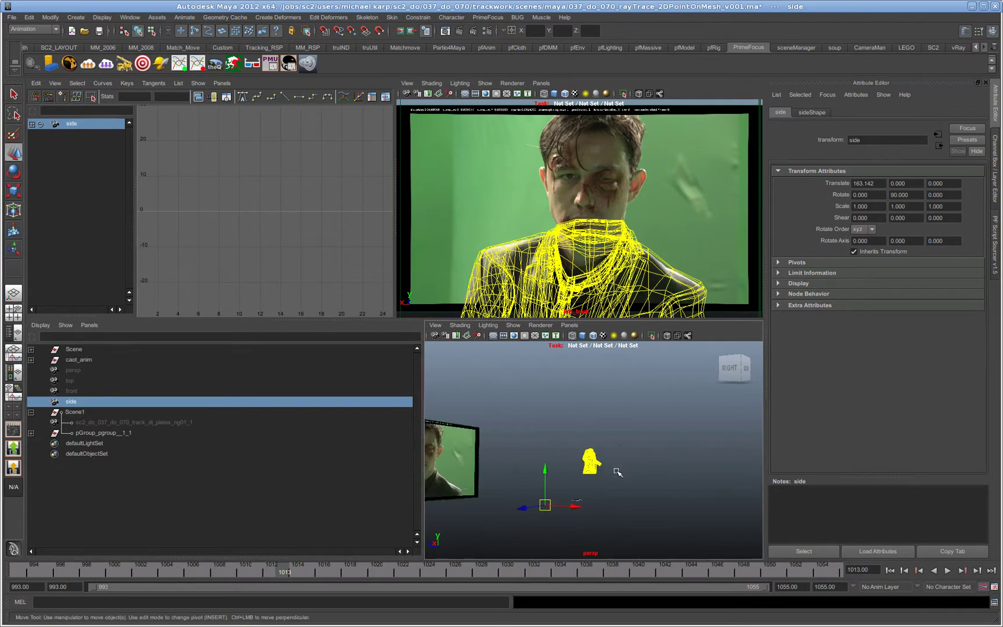
Expand the point group pGroup_pgroup__1_1 and select track point p02_1
{"action": "left_click", "coordinate": [75, 412]}
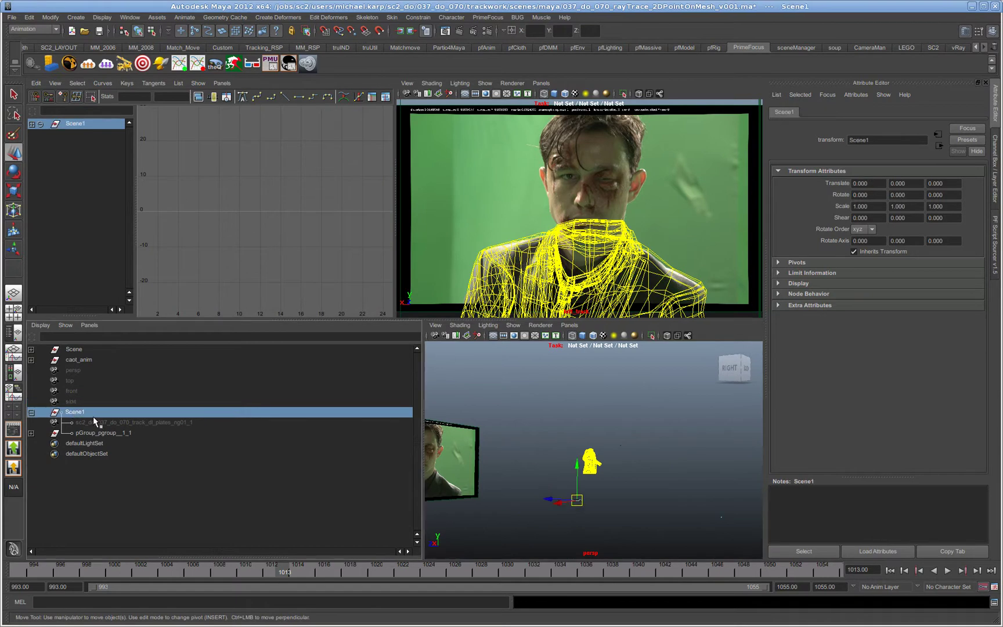
{"action": "left_click", "coordinate": [98, 422]}
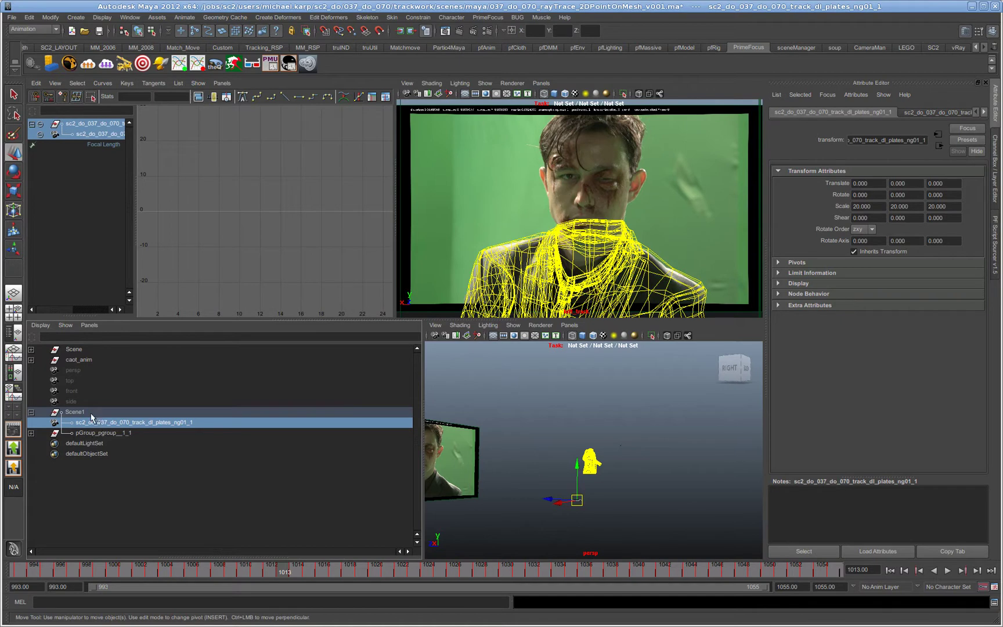
{"action": "left_click", "coordinate": [31, 349]}
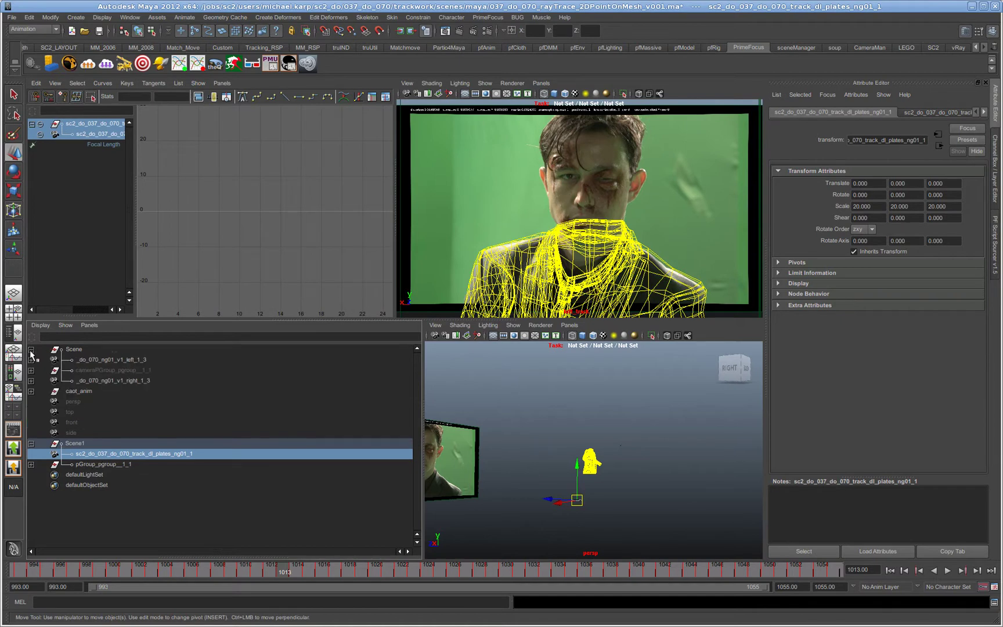
{"action": "left_click", "coordinate": [117, 360]}
{"action": "left_click", "coordinate": [120, 452]}
{"action": "left_click", "coordinate": [102, 464]}
{"action": "left_click", "coordinate": [32, 464]}
{"action": "left_click", "coordinate": [91, 474]}
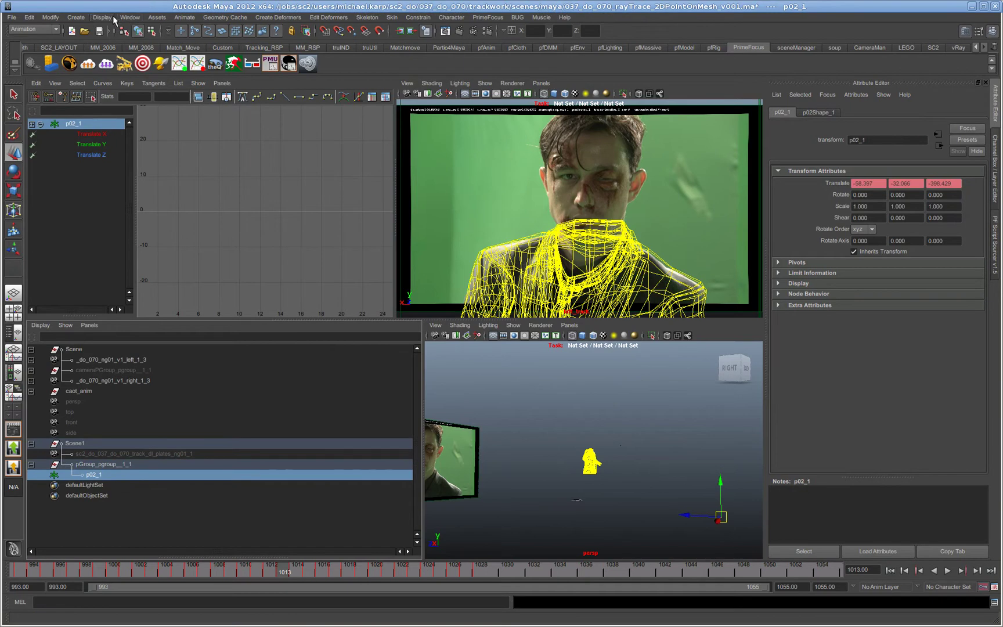
Set the selected point's wireframe colour to red
{"action": "left_click", "coordinate": [102, 17]}
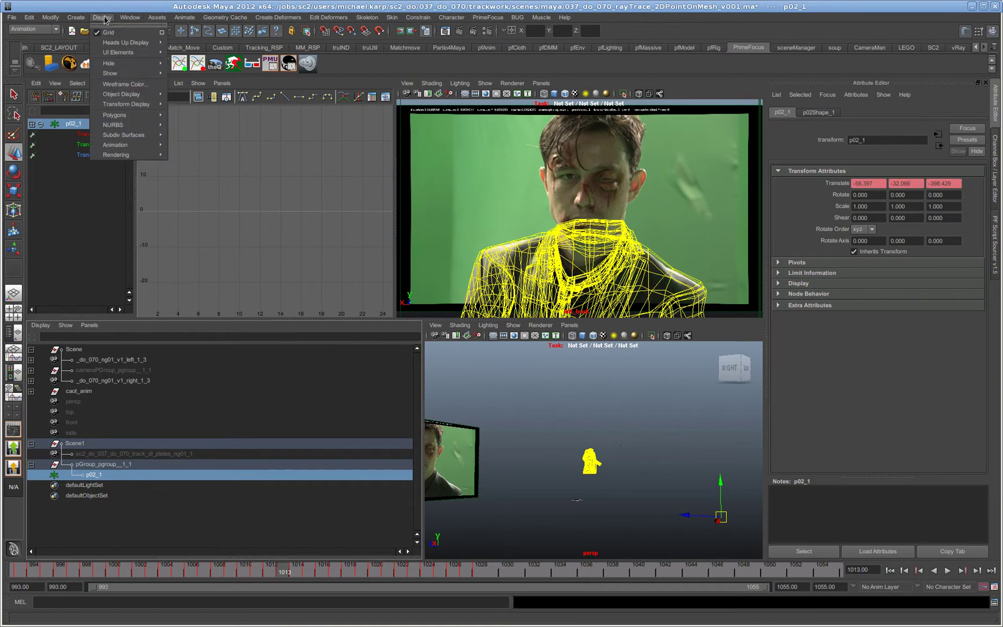
{"action": "left_click", "coordinate": [130, 85]}
{"action": "left_click", "coordinate": [292, 235]}
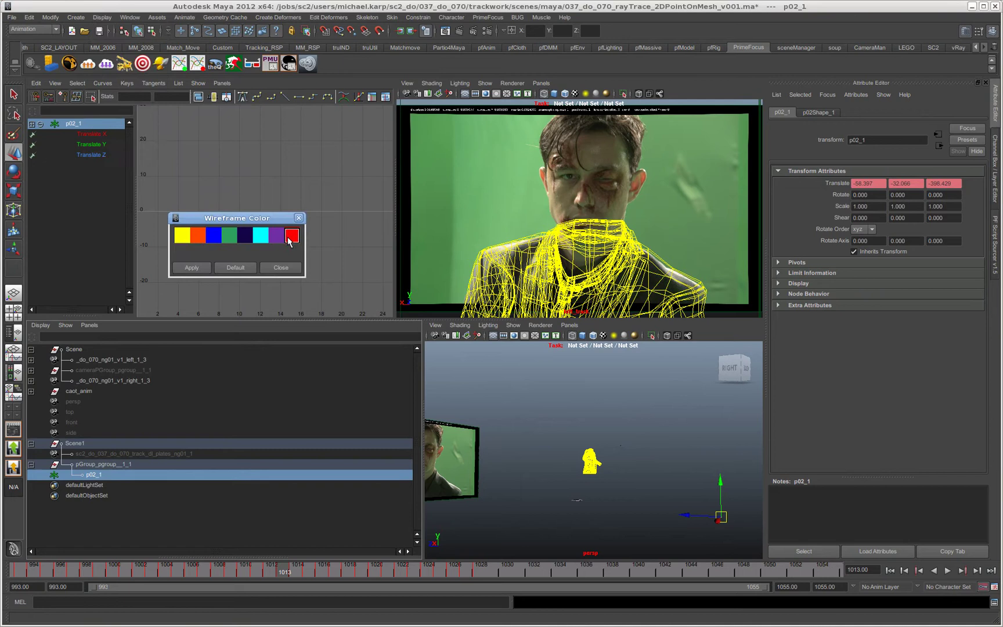
Parent-constrain Scene1 to the left shot camera with Maintain offset turned off
{"action": "left_click", "coordinate": [682, 467]}
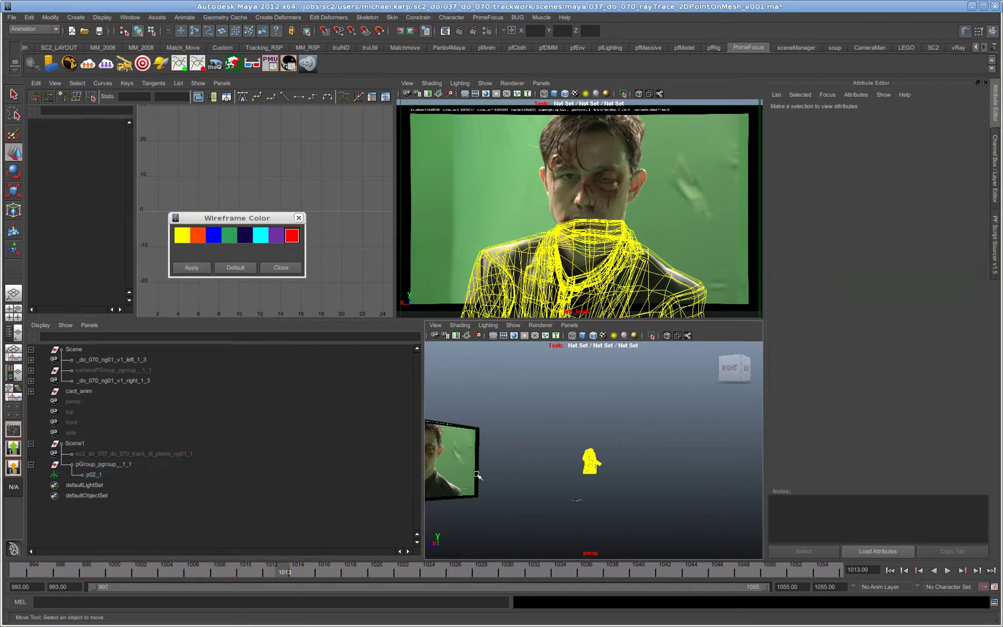
{"action": "left_click", "coordinate": [92, 361]}
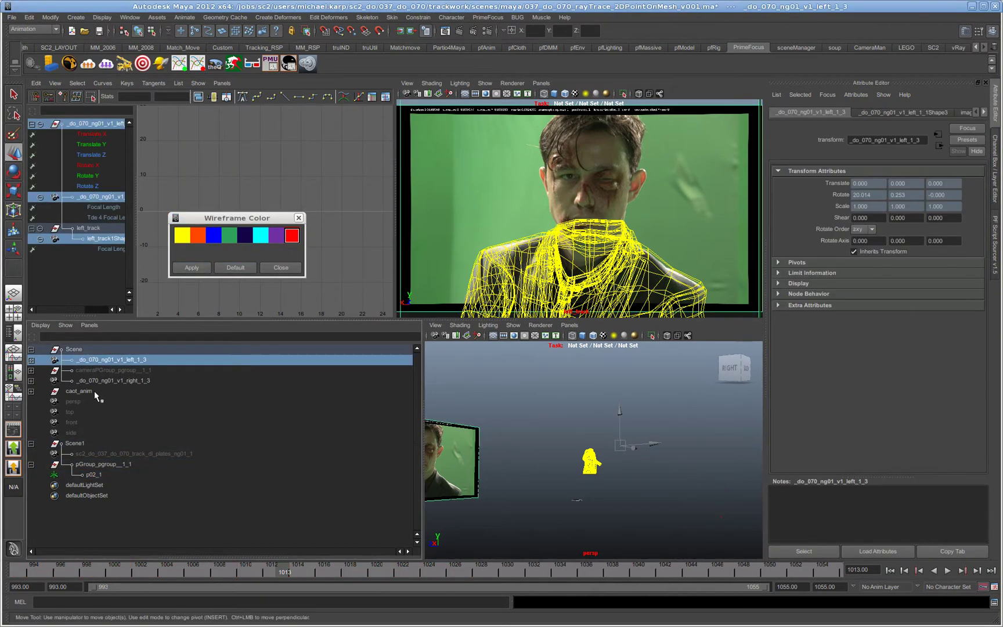
{"action": "left_click", "coordinate": [75, 443], "text": "ctrl"}
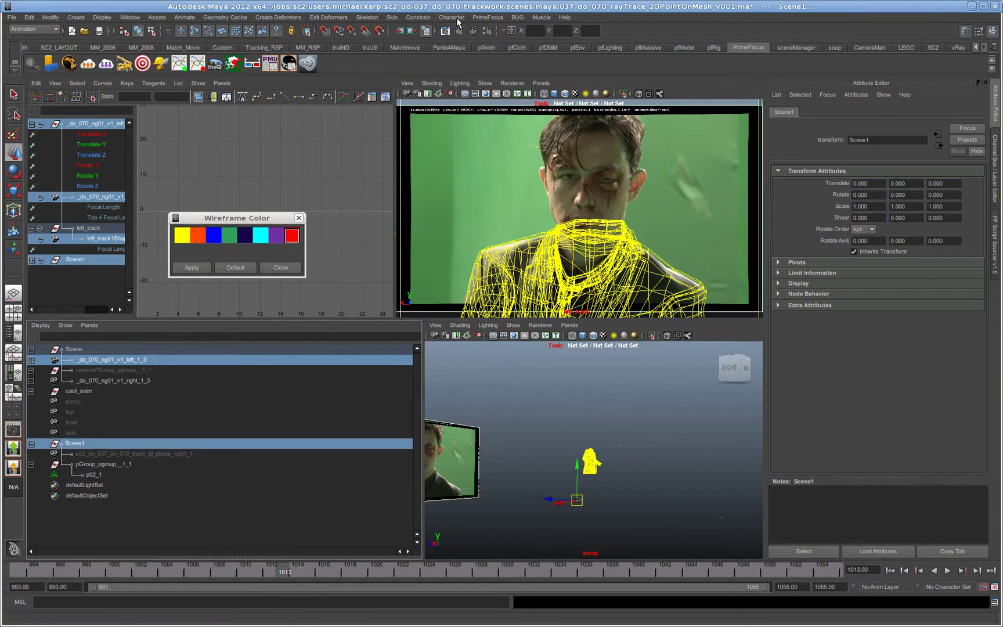
{"action": "left_click", "coordinate": [418, 17]}
{"action": "left_click", "coordinate": [486, 73]}
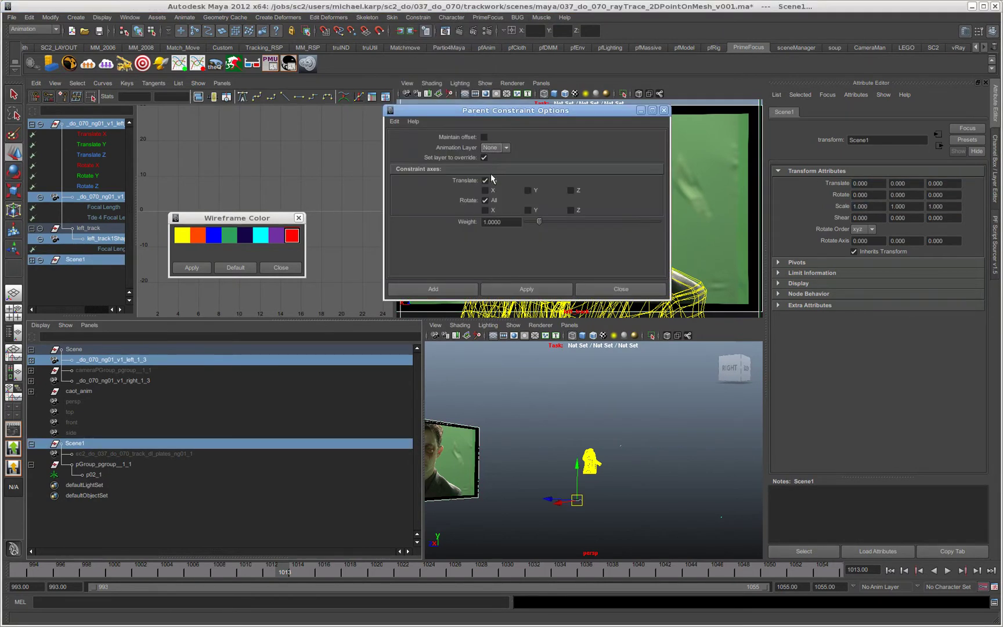
{"action": "left_click", "coordinate": [448, 288]}
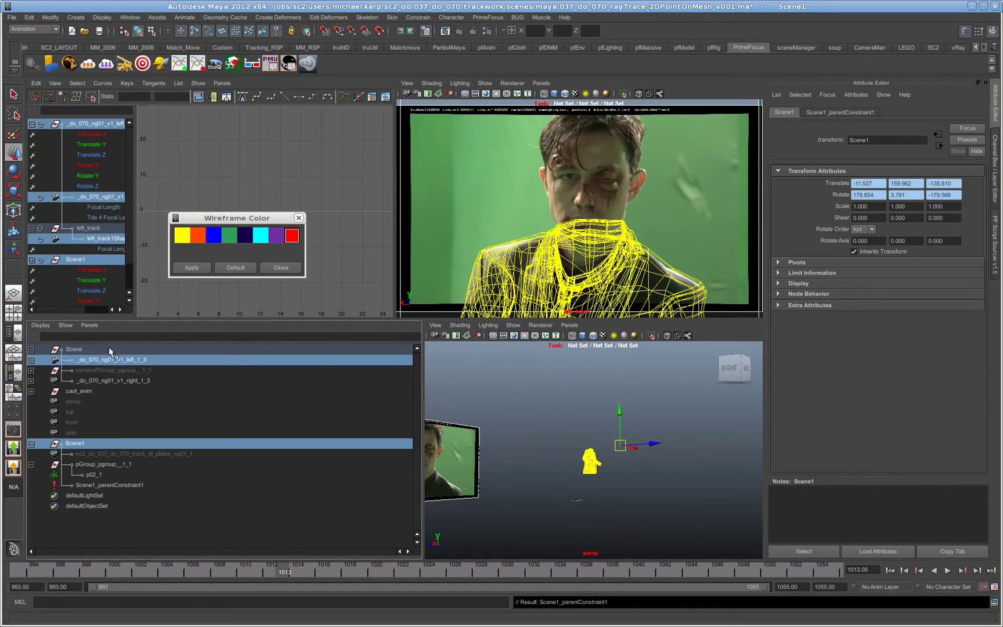
Turn on clipping plane display for the plates image-plane group
{"action": "left_click", "coordinate": [103, 454]}
{"action": "left_click", "coordinate": [101, 18]}
{"action": "mouse_move", "coordinate": [123, 154]}
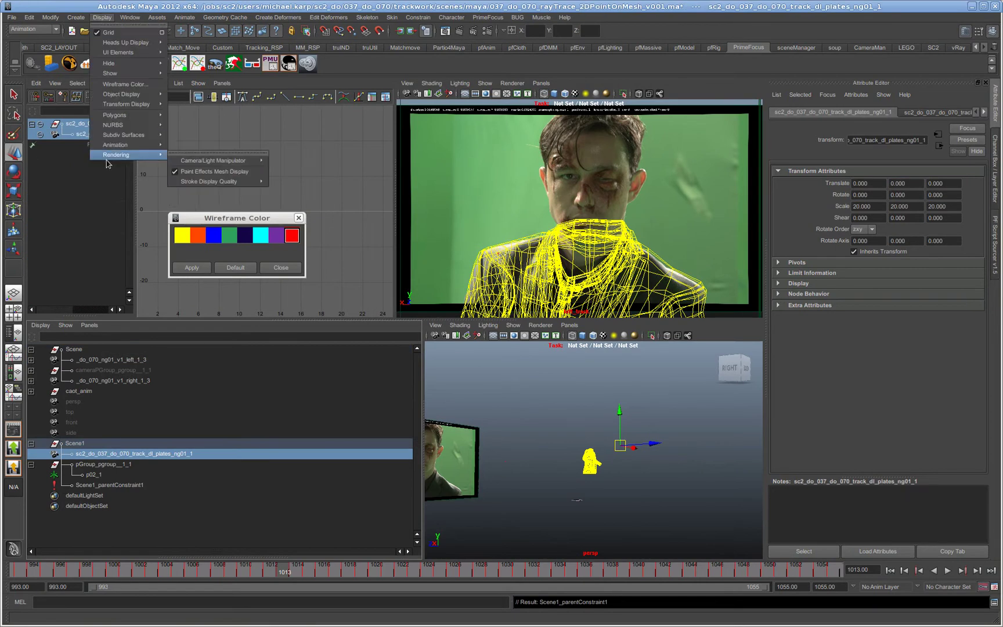
{"action": "mouse_move", "coordinate": [221, 160]}
{"action": "left_click", "coordinate": [338, 192]}
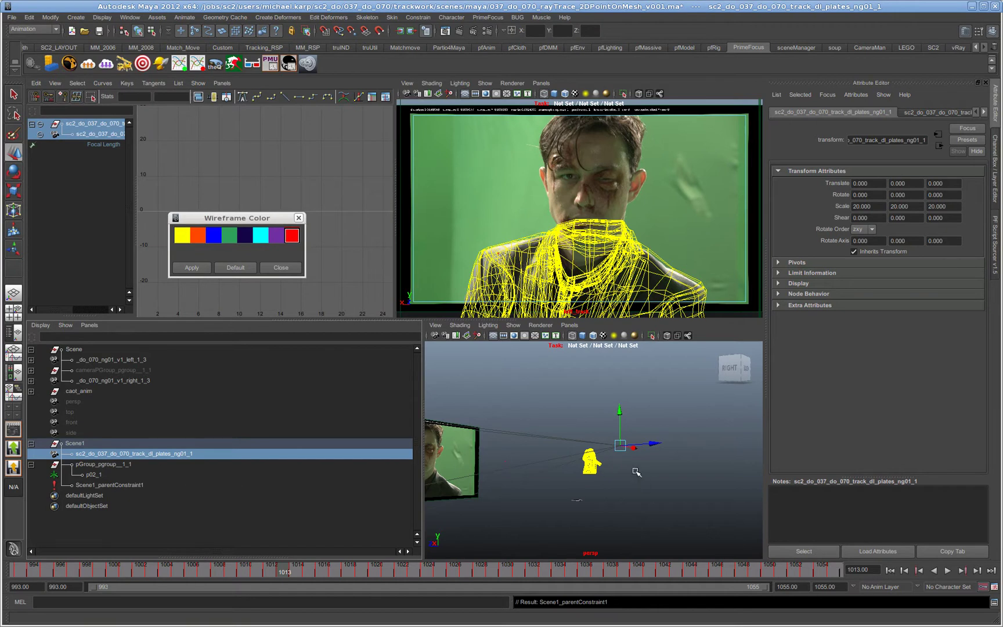
{"action": "left_click_drag", "start_coordinate": [630, 472], "coordinate": [557, 484], "text": "alt"}
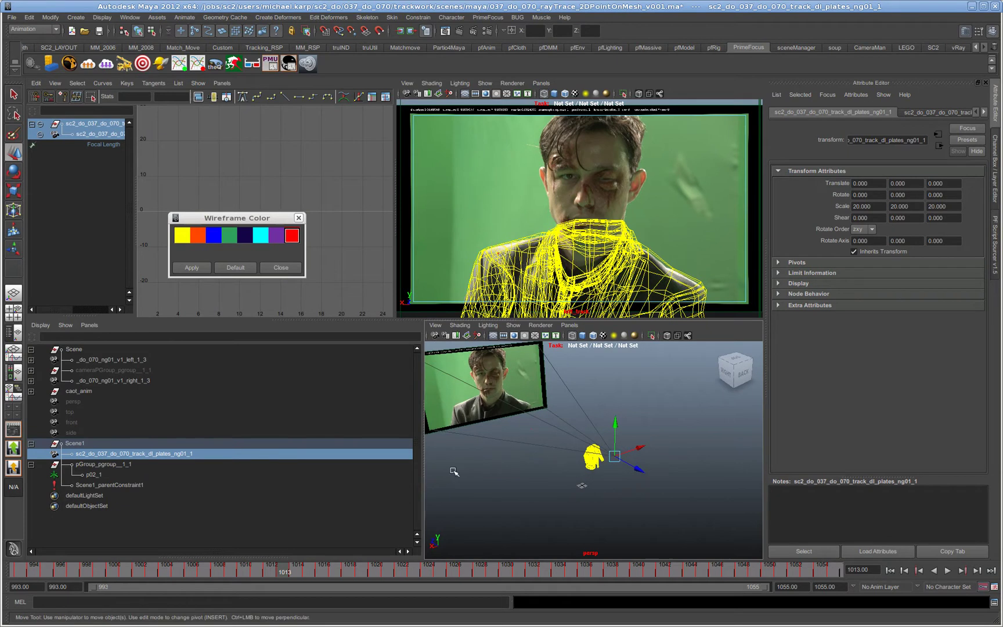
Select p02_1 and play the shot to watch its motion, stopping at frame 1017
{"action": "left_click", "coordinate": [90, 473]}
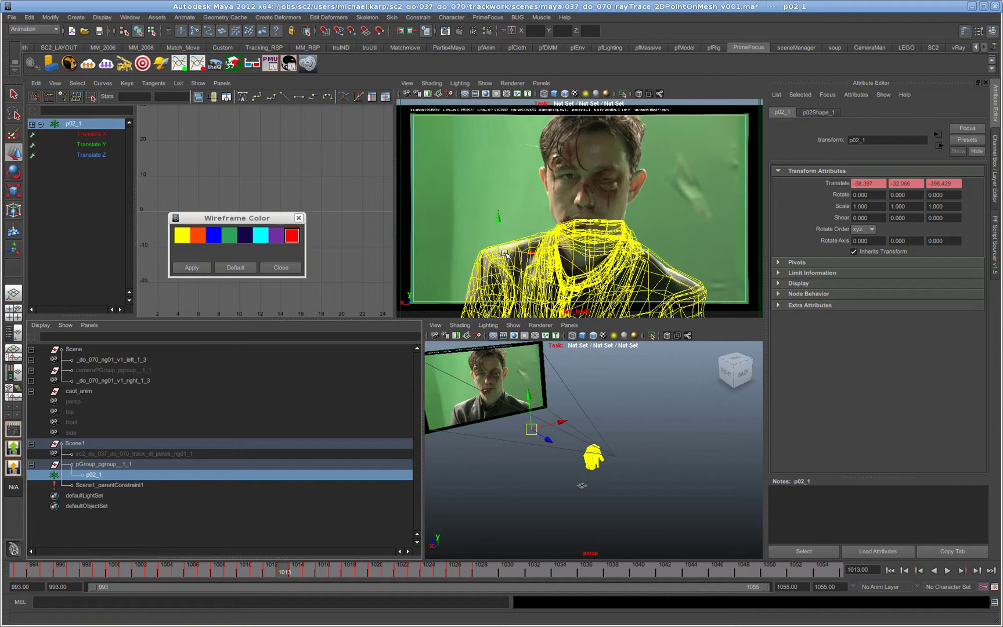
{"action": "key", "text": "alt+v"}
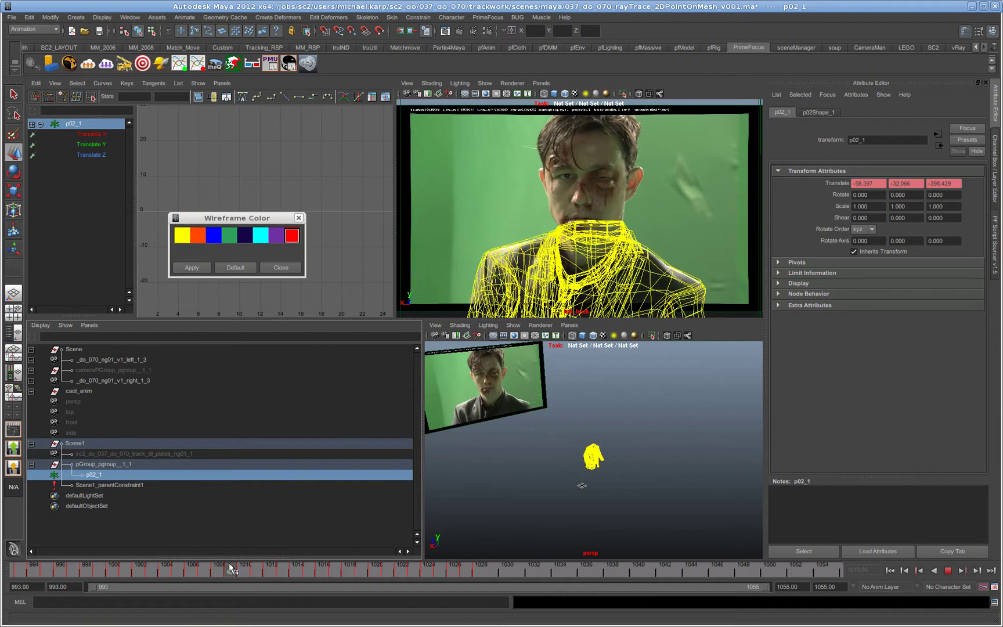
{"action": "left_click", "coordinate": [337, 574]}
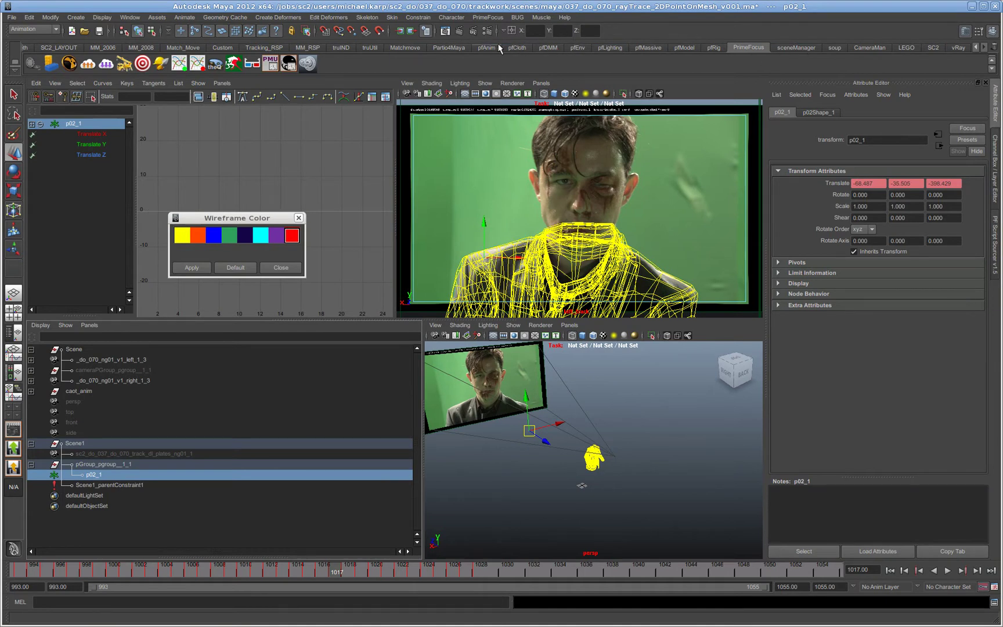
Use the Matchmove shelf's Proj Loc tool to snap p02_1 onto the jacket at frame 1017
{"action": "left_click", "coordinate": [409, 48]}
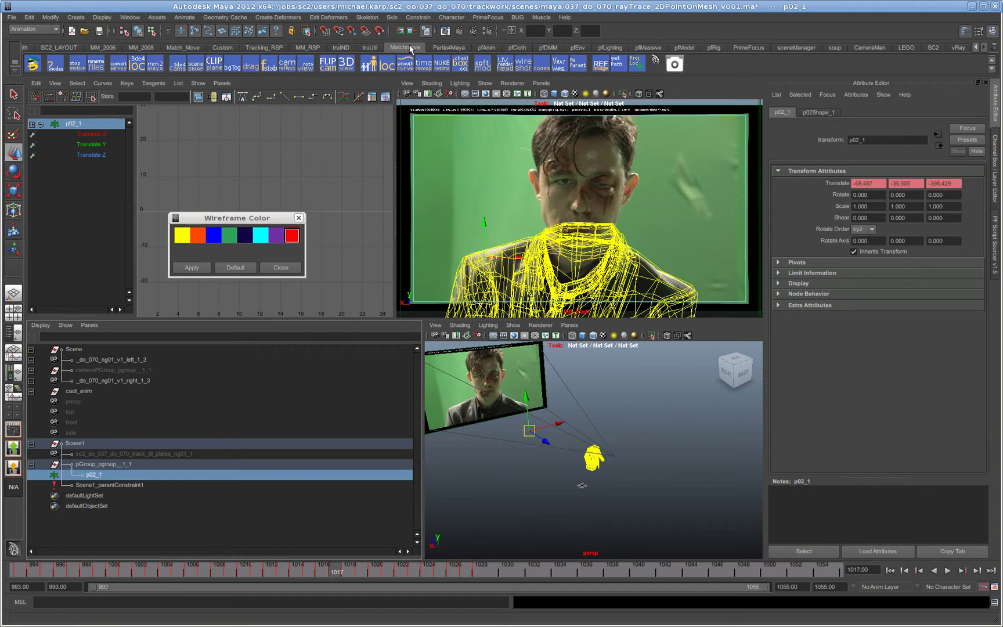
{"action": "left_click", "coordinate": [636, 64]}
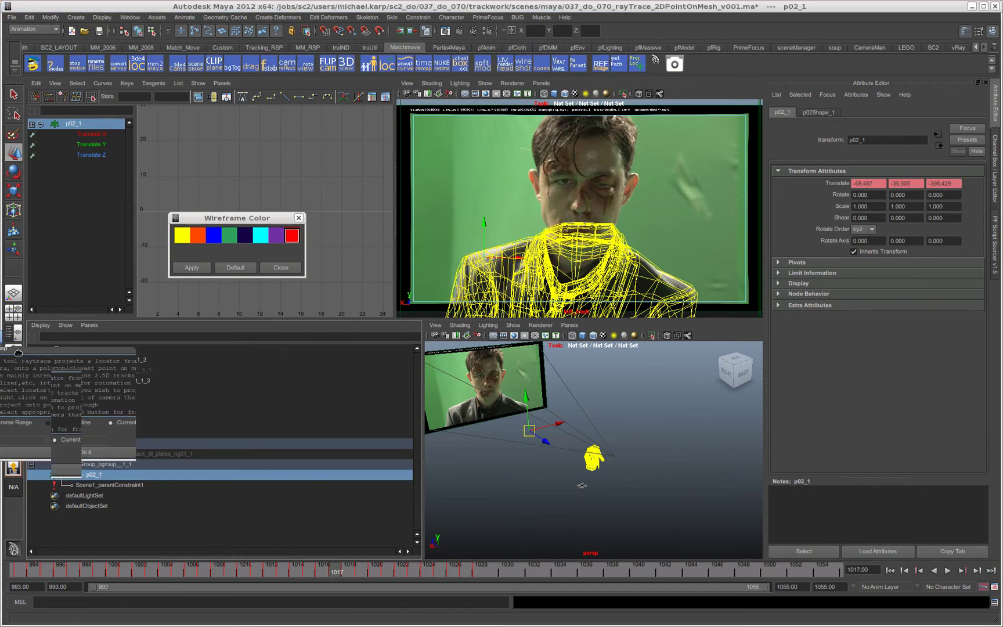
{"action": "left_click_drag", "start_coordinate": [411, 172], "coordinate": [281, 89]}
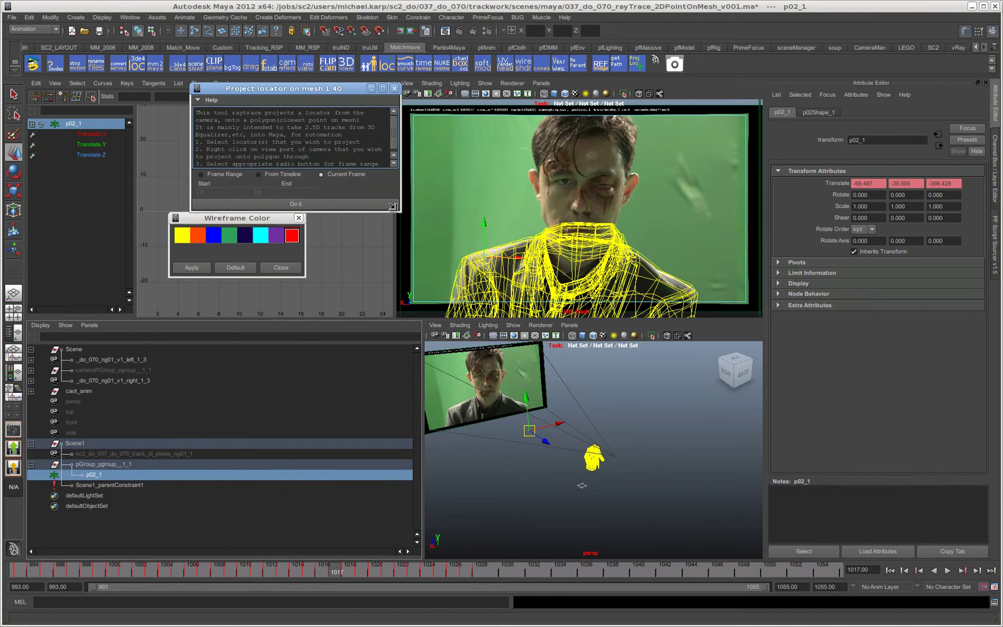
{"action": "left_click_drag", "start_coordinate": [393, 206], "coordinate": [549, 278]}
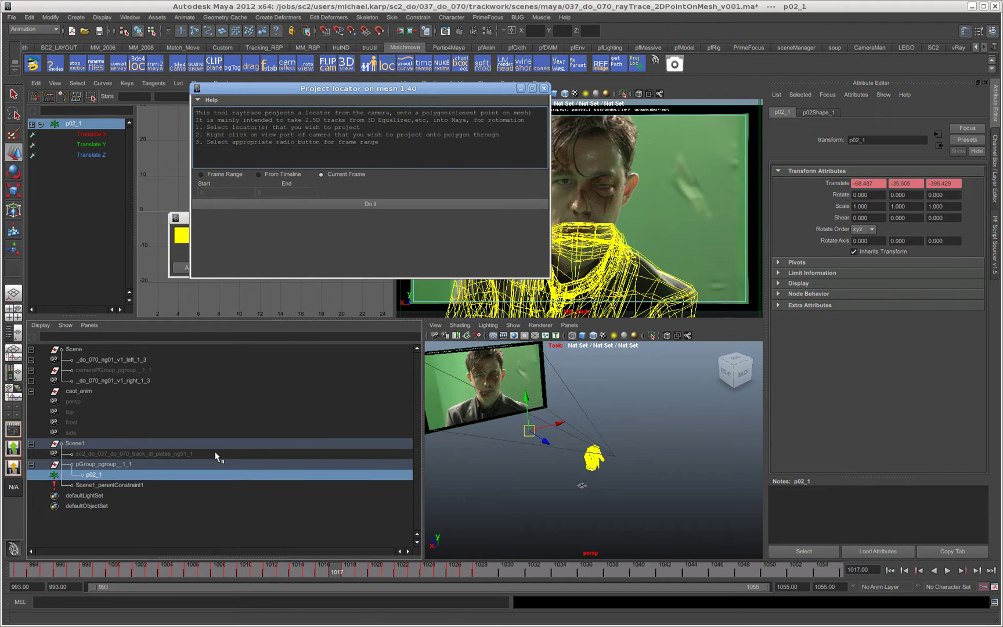
{"action": "left_click", "coordinate": [363, 204]}
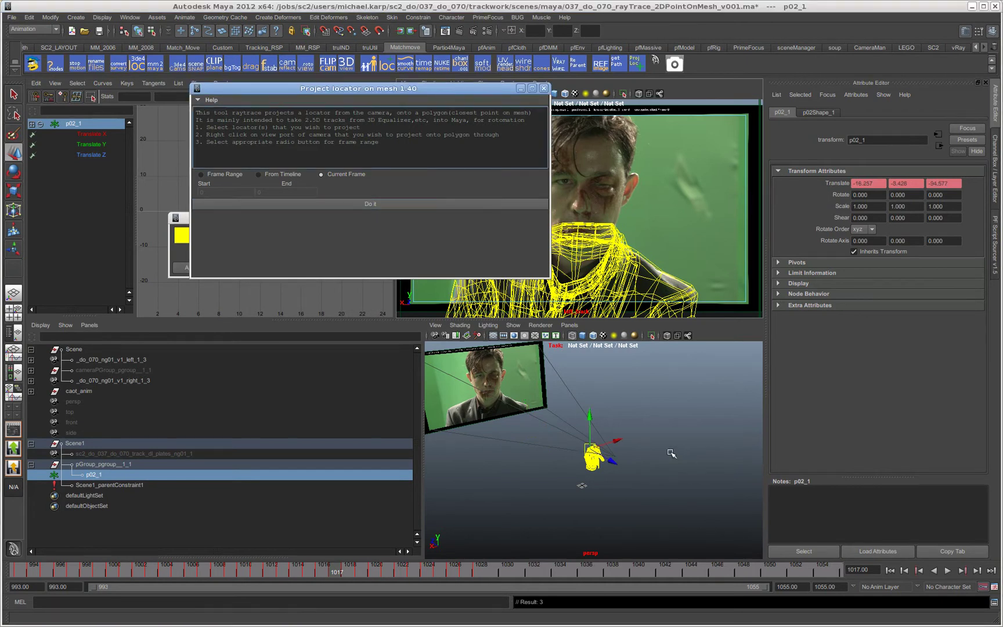
{"action": "left_click_drag", "start_coordinate": [588, 472], "coordinate": [665, 493], "text": "alt"}
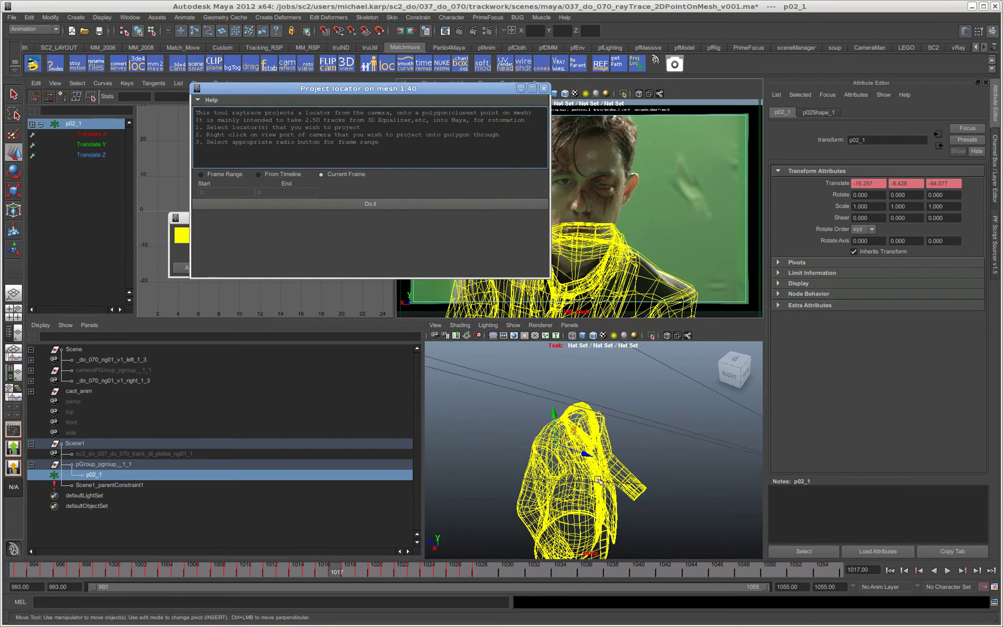
{"action": "mouse_move", "coordinate": [598, 480]}
{"action": "left_mouse_down", "text": "alt"}
{"action": "mouse_move", "coordinate": [621, 464]}
{"action": "mouse_move", "coordinate": [607, 473]}
{"action": "left_mouse_up", "text": "alt"}
{"action": "mouse_move", "coordinate": [606, 473]}
{"action": "right_mouse_down", "text": "alt"}
{"action": "mouse_move", "coordinate": [632, 464]}
{"action": "mouse_move", "coordinate": [609, 467]}
{"action": "right_mouse_up", "text": "alt"}
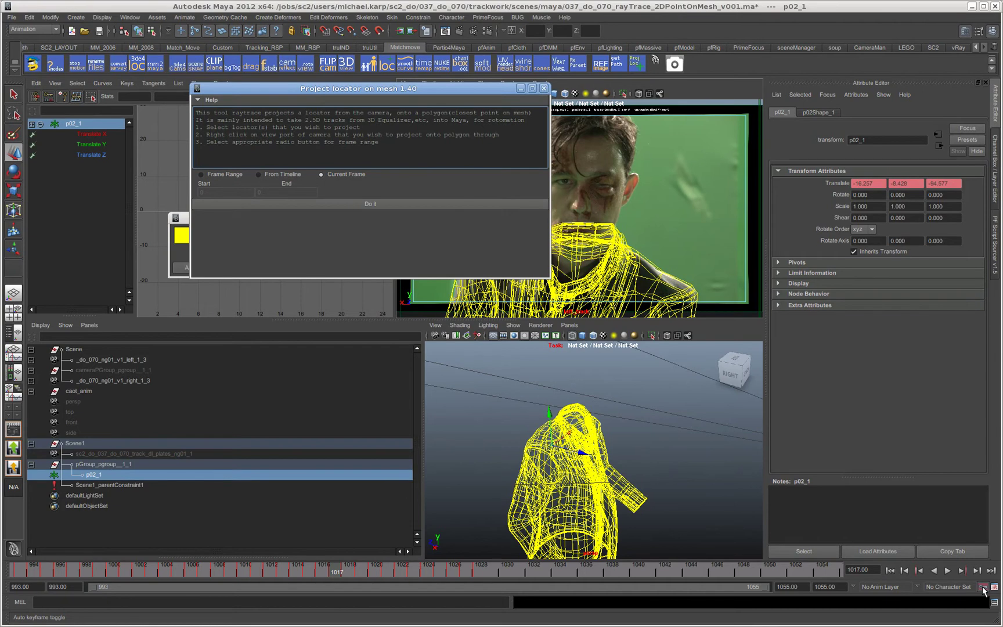
{"action": "left_click", "coordinate": [995, 169]}
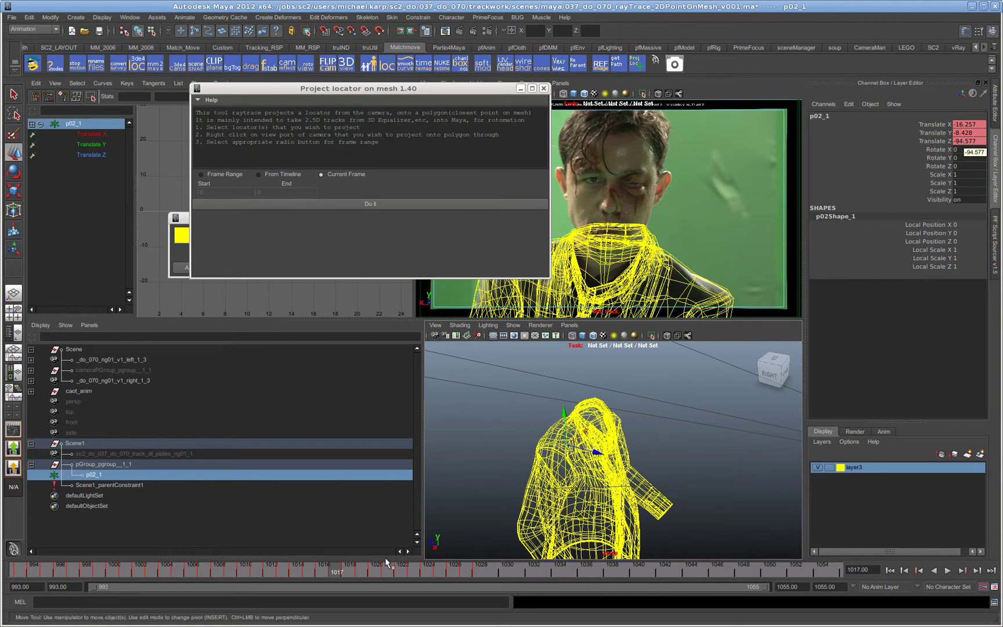
Move to frame 1019 and project p02_1 onto the jacket mesh again
{"action": "left_click", "coordinate": [284, 567]}
{"action": "left_click_drag", "start_coordinate": [282, 567], "coordinate": [258, 567]}
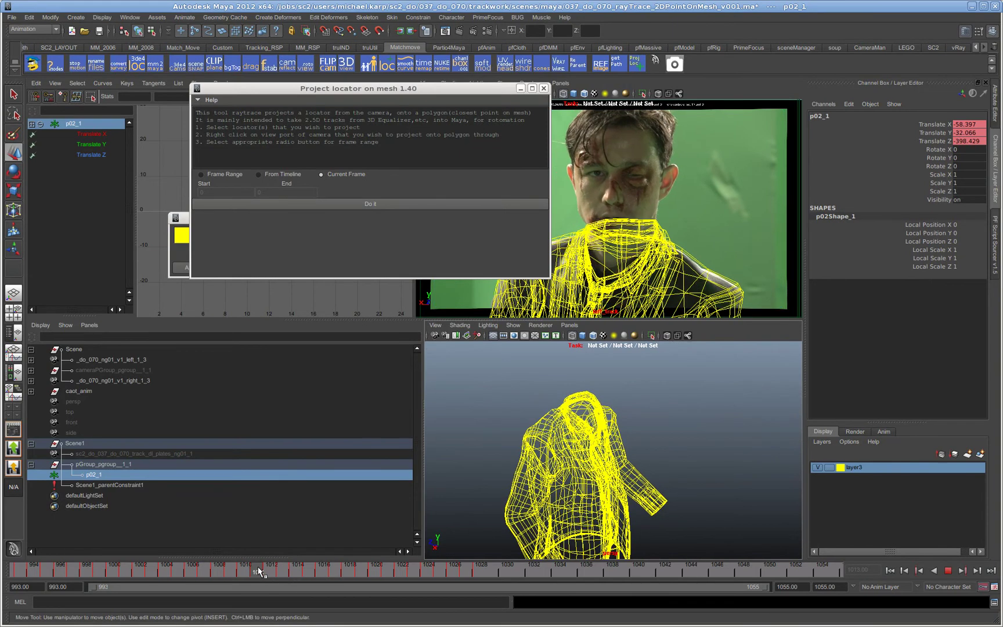
{"action": "left_click", "coordinate": [366, 203]}
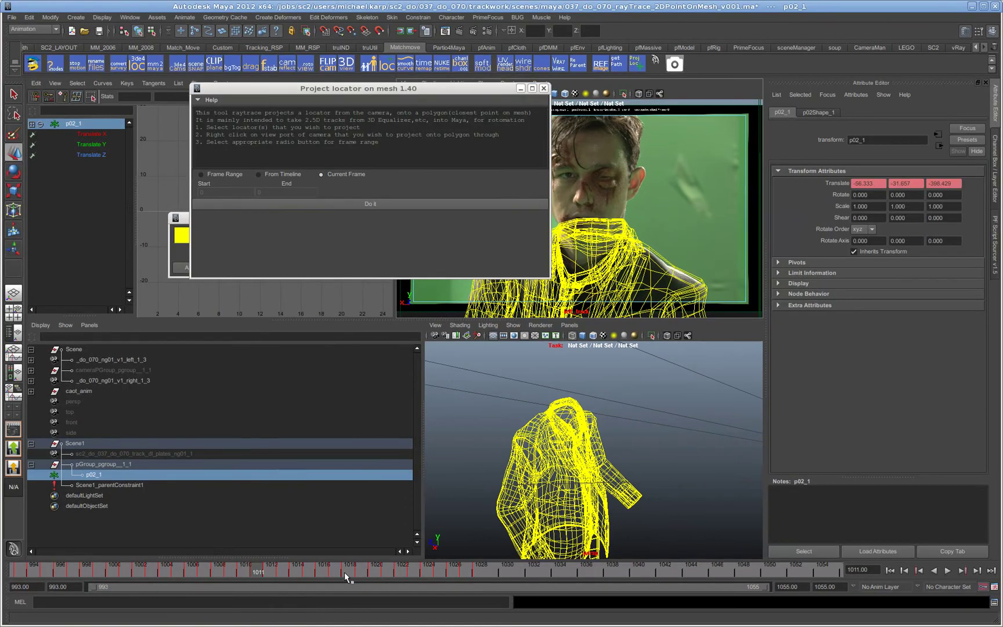
{"action": "left_click_drag", "start_coordinate": [344, 572], "coordinate": [368, 566]}
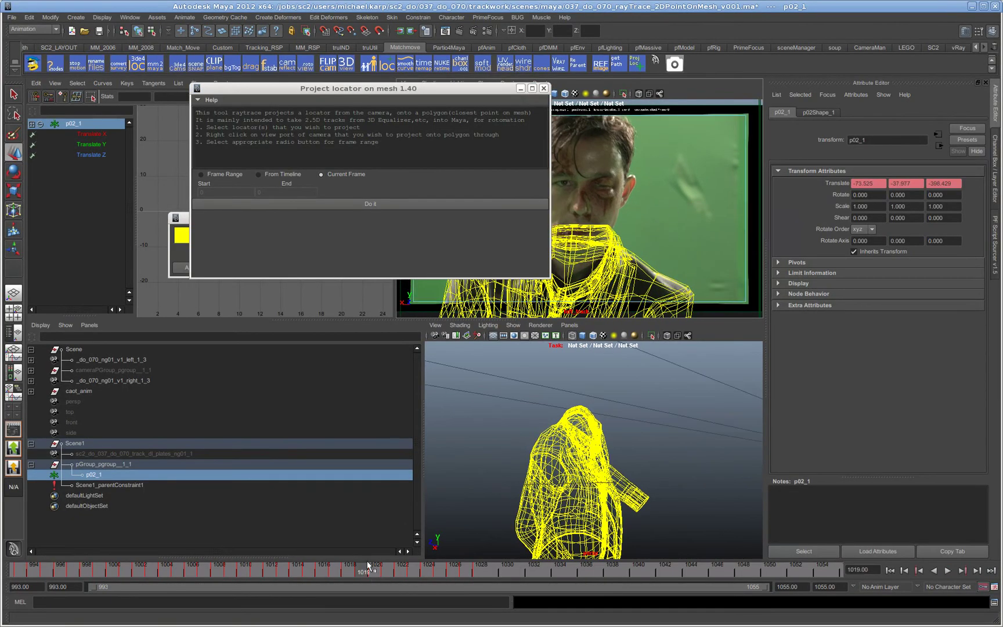
{"action": "left_click", "coordinate": [363, 204]}
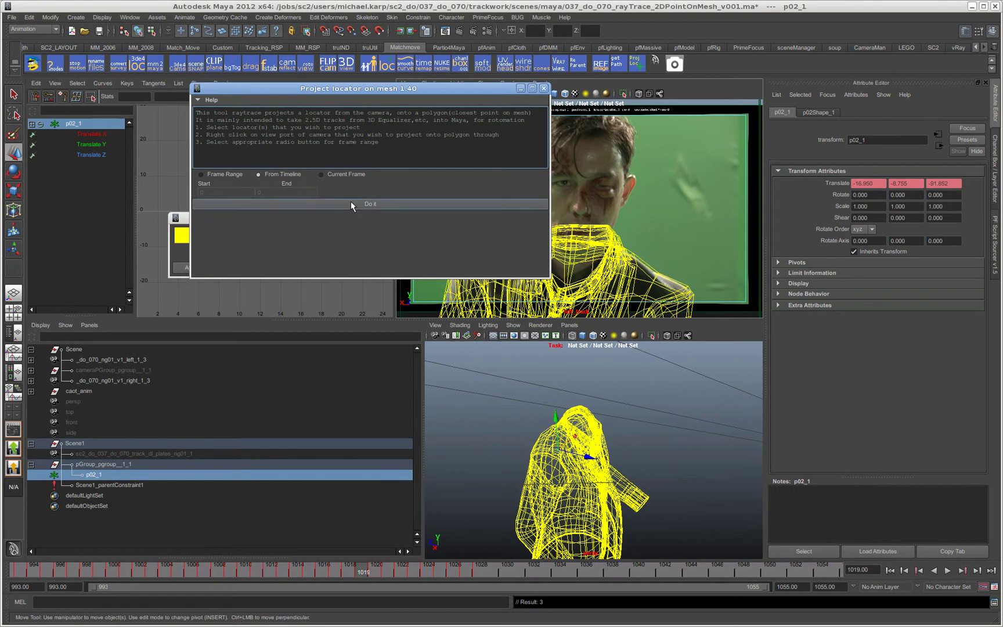
With Auto Keyframe on, project p02_1 onto the jacket From Timeline and review the playback
{"action": "left_click", "coordinate": [983, 587]}
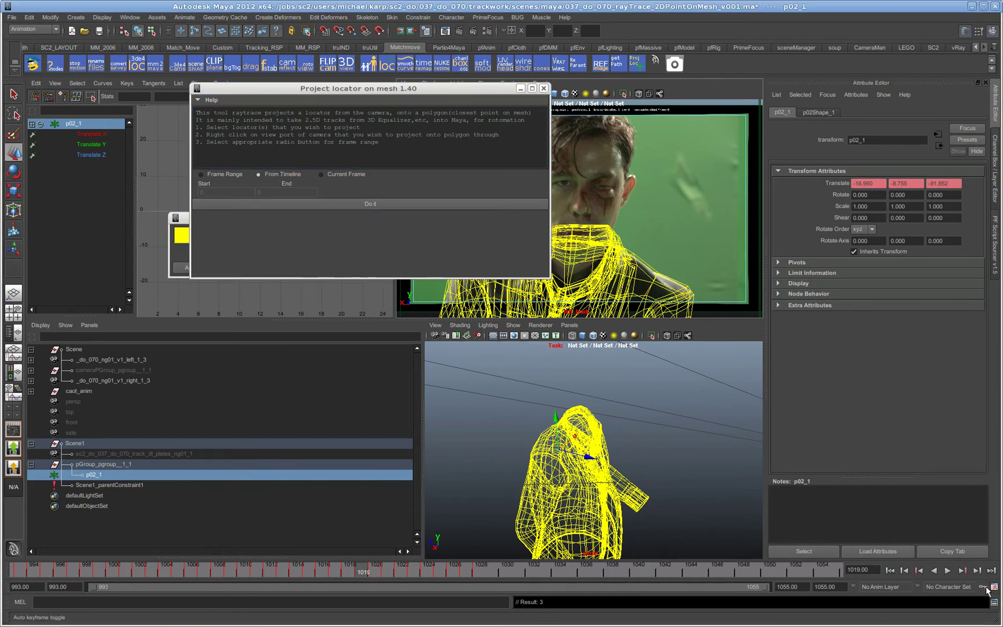
{"action": "left_click", "coordinate": [996, 153]}
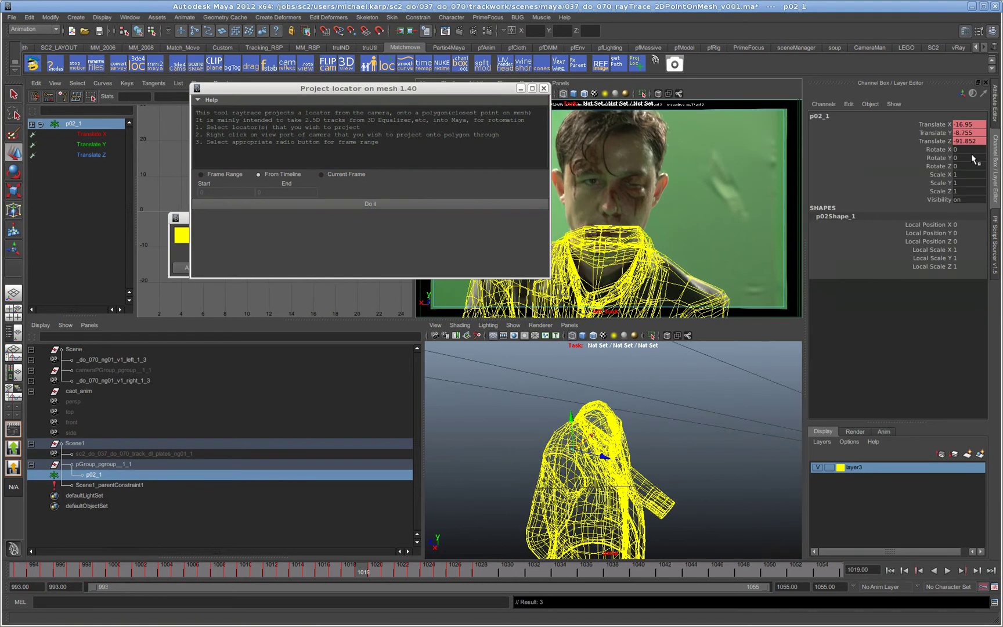
{"action": "left_click", "coordinate": [308, 203]}
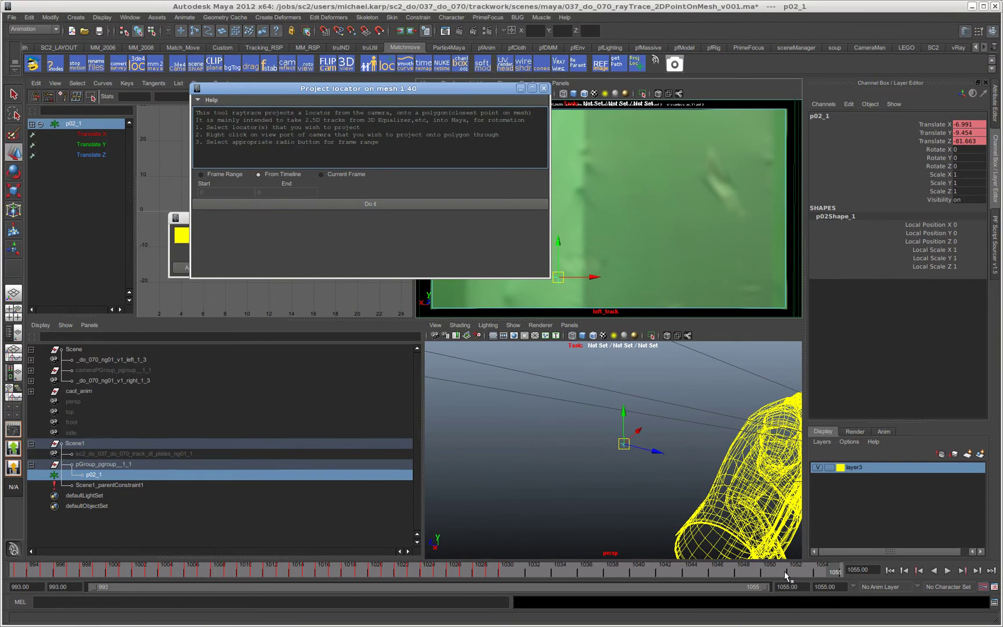
{"action": "mouse_move", "coordinate": [784, 571]}
{"action": "left_mouse_down"}
{"action": "mouse_move", "coordinate": [342, 570]}
{"action": "mouse_move", "coordinate": [115, 547]}
{"action": "mouse_move", "coordinate": [192, 566]}
{"action": "mouse_move", "coordinate": [423, 572]}
{"action": "mouse_move", "coordinate": [166, 554]}
{"action": "left_mouse_up"}
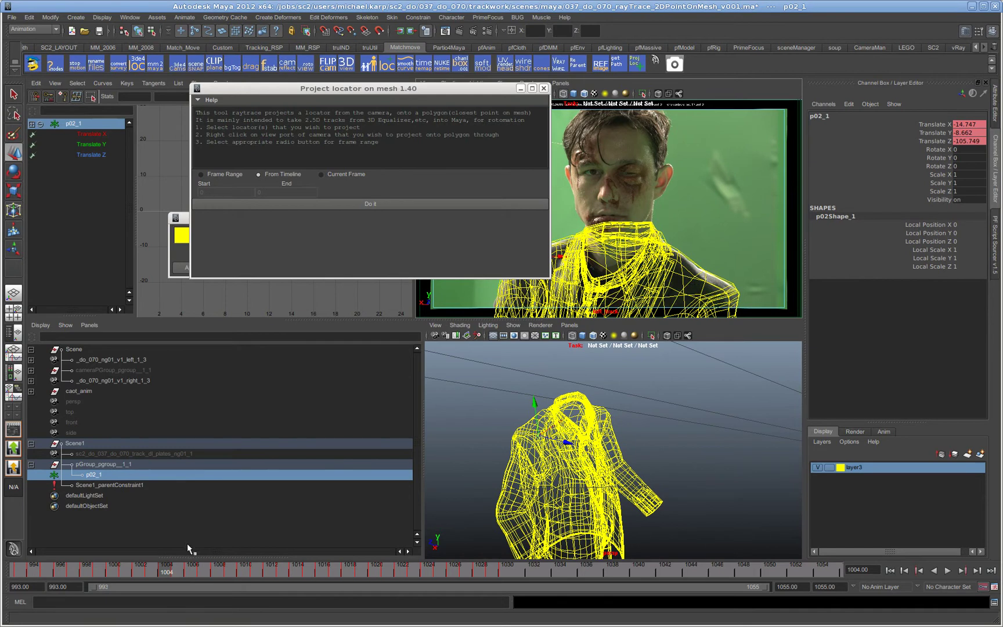
{"action": "key", "text": "alt+v"}
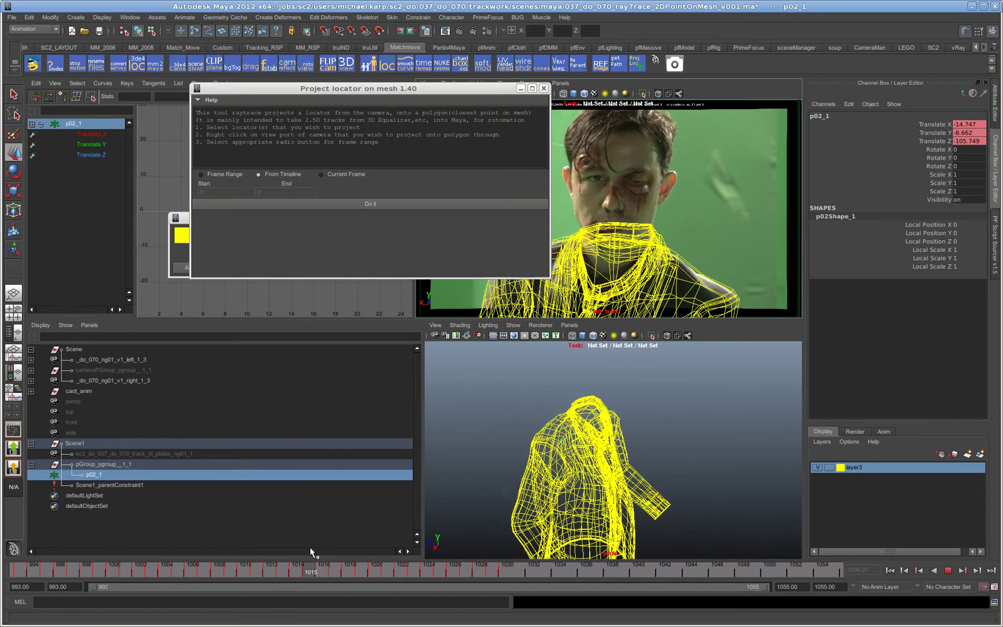
{"action": "key", "text": "Escape"}
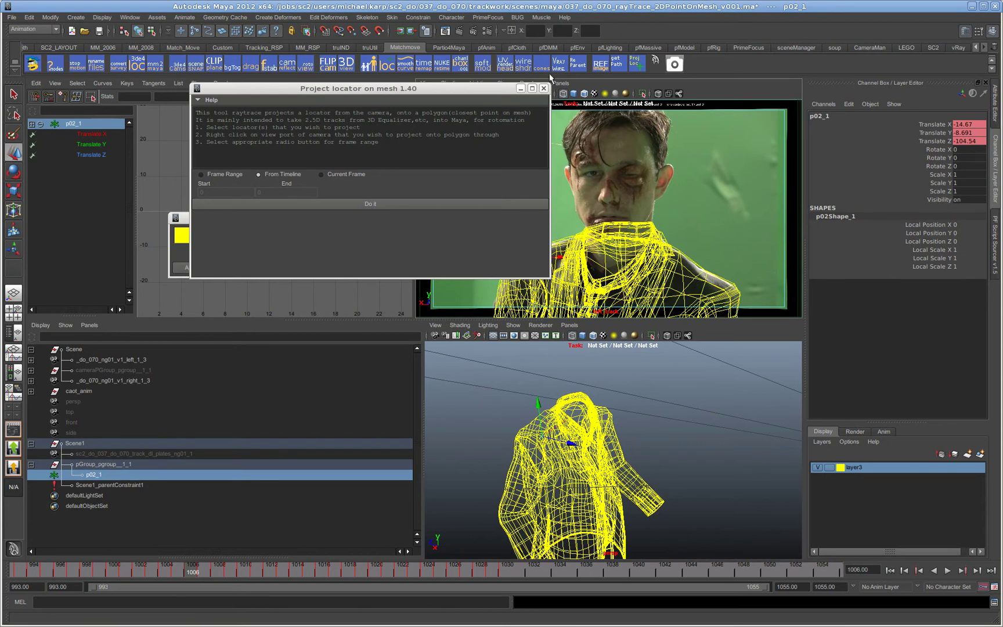
Close the projection and colour windows and stop playback on frame 1014
{"action": "left_click", "coordinate": [543, 89]}
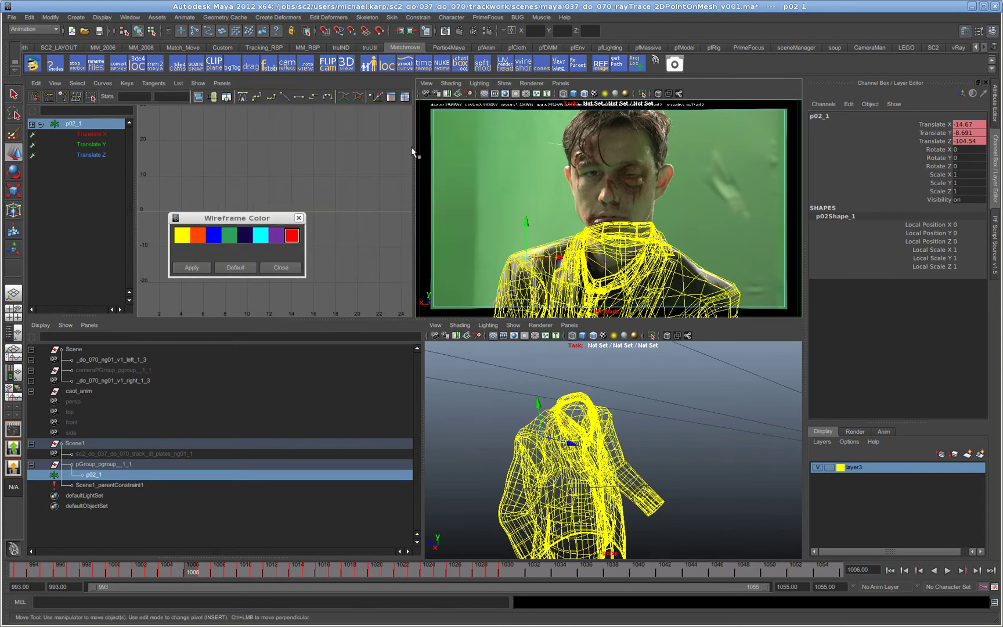
{"action": "left_click", "coordinate": [299, 218]}
{"action": "key", "text": "alt+v"}
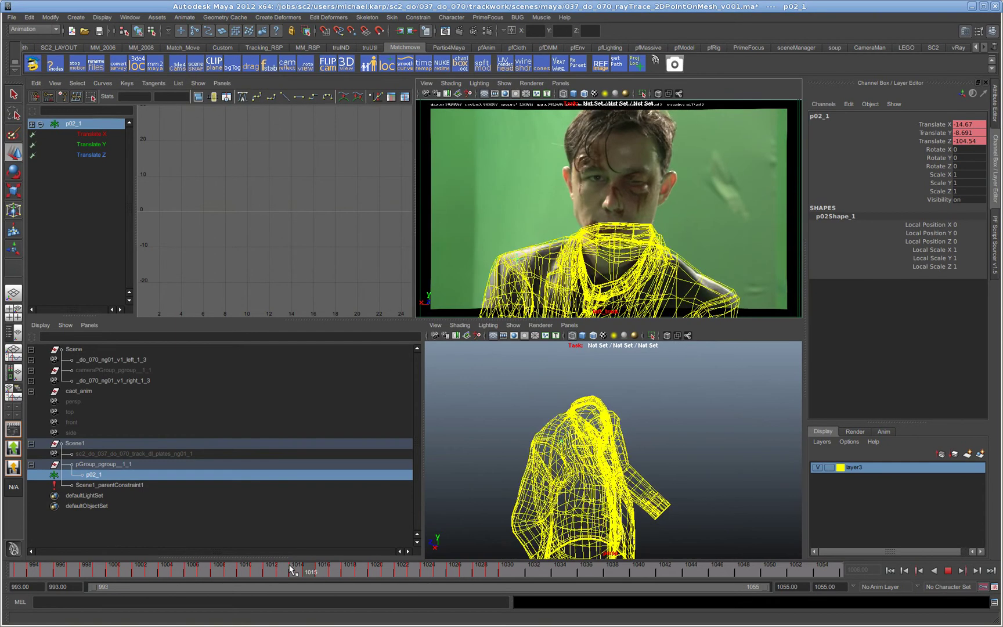
{"action": "left_click", "coordinate": [297, 573]}
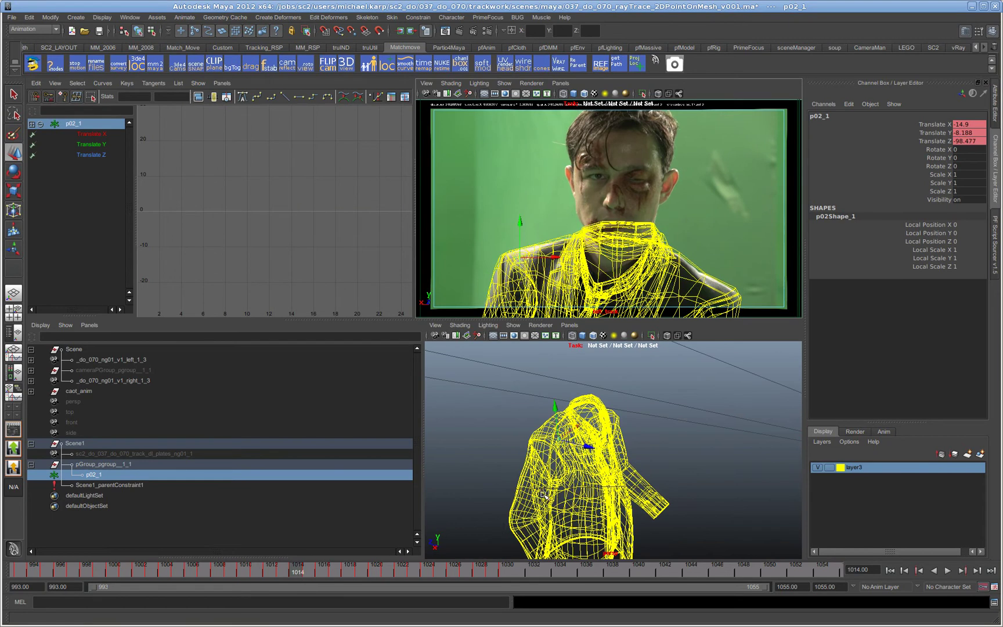
Set the viewport to Smooth Shade All with Wireframe on Shaded
{"action": "left_click_drag", "start_coordinate": [544, 494], "coordinate": [569, 479], "text": "alt"}
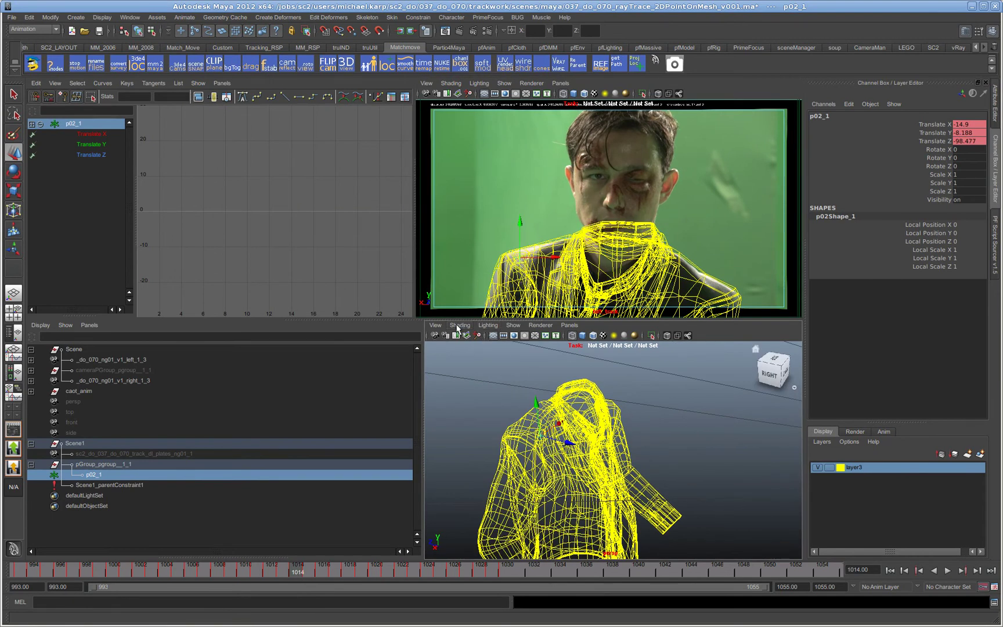
{"action": "left_click", "coordinate": [458, 325]}
{"action": "left_click", "coordinate": [467, 353]}
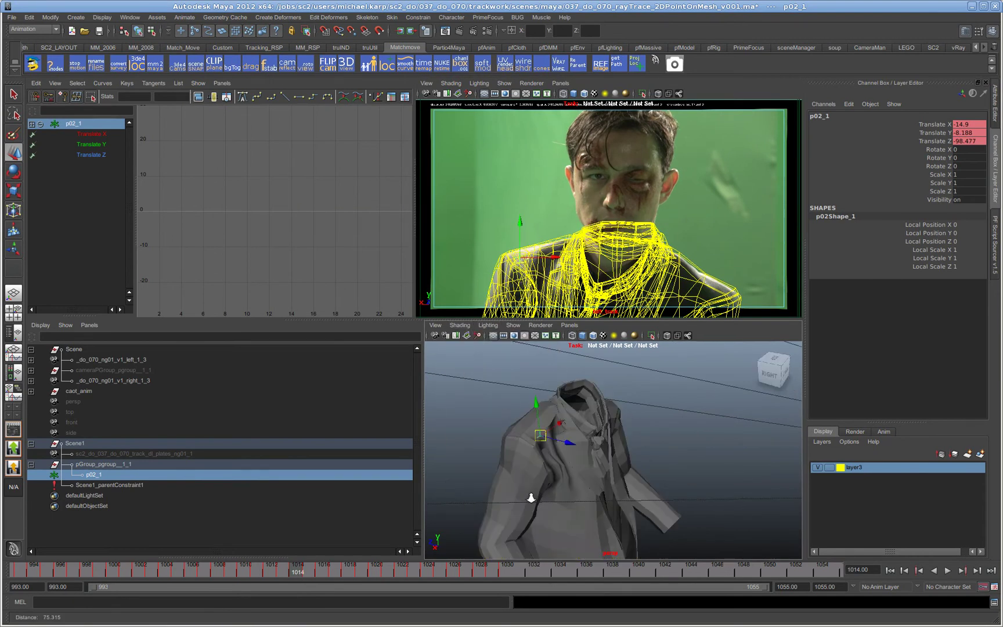
{"action": "scroll", "coordinate": [530, 497], "scroll_direction": "up", "scroll_amount": 3}
{"action": "left_click", "coordinate": [459, 325]}
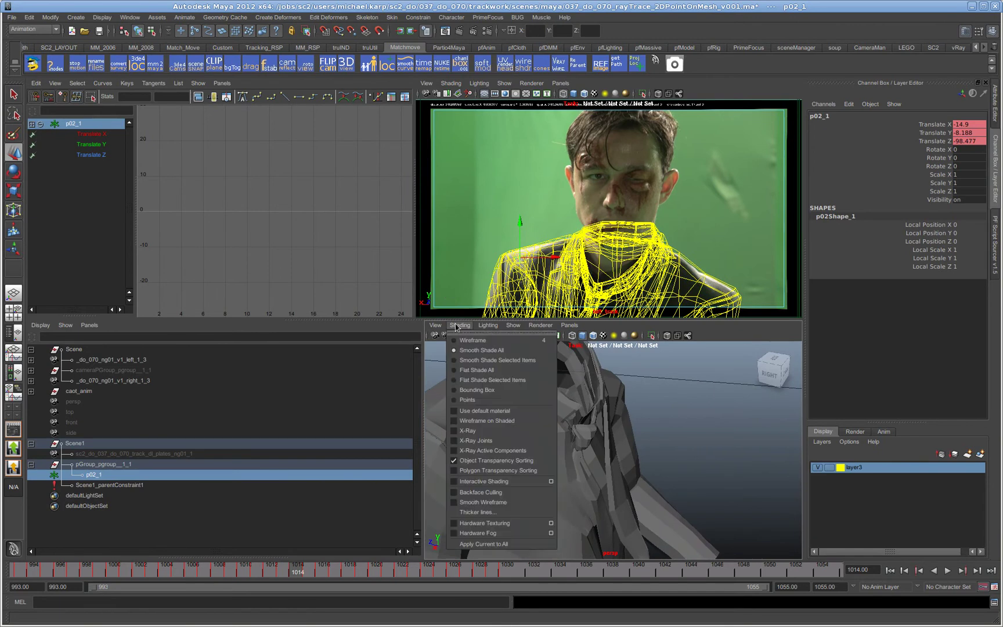
{"action": "left_click", "coordinate": [485, 420]}
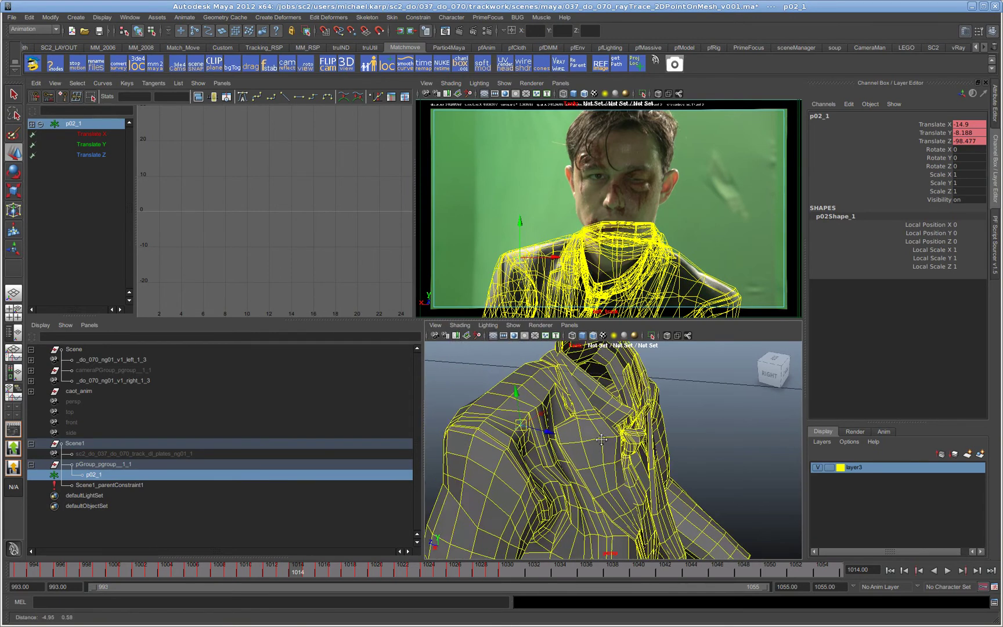
Close in on the shoulder locator, enable smooth mesh preview and switch to edge selection
{"action": "left_click_drag", "start_coordinate": [602, 439], "coordinate": [632, 465], "text": "alt"}
{"action": "middle_click_drag", "start_coordinate": [632, 464], "coordinate": [604, 458], "text": "alt"}
{"action": "mouse_move", "coordinate": [604, 459]}
{"action": "left_mouse_down", "text": "alt"}
{"action": "mouse_move", "coordinate": [696, 491]}
{"action": "mouse_move", "coordinate": [606, 460]}
{"action": "left_mouse_up", "text": "alt"}
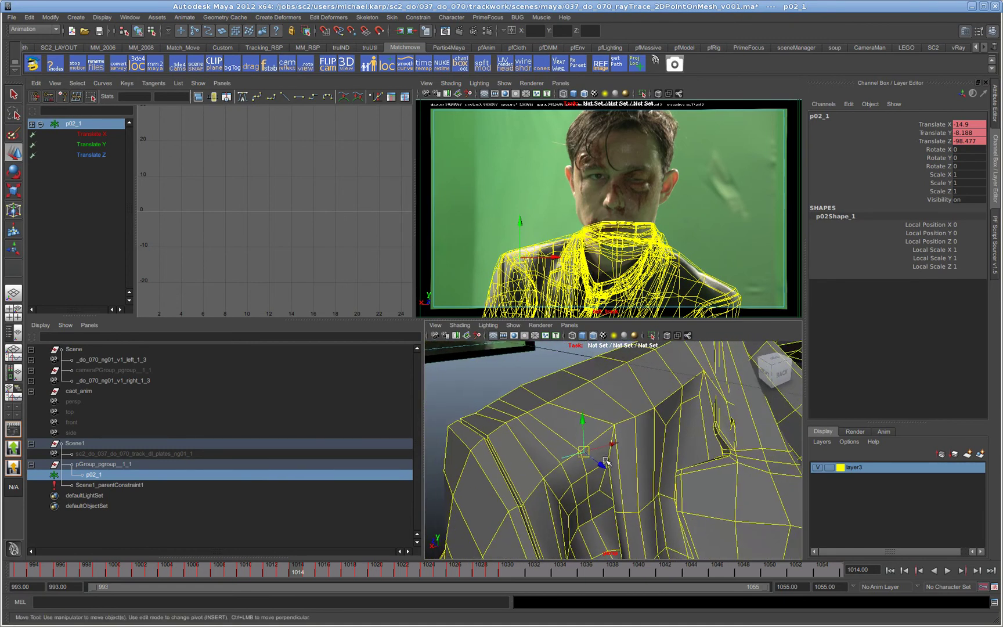
{"action": "key", "text": "3"}
{"action": "left_click_drag", "start_coordinate": [660, 480], "coordinate": [609, 463], "text": "alt"}
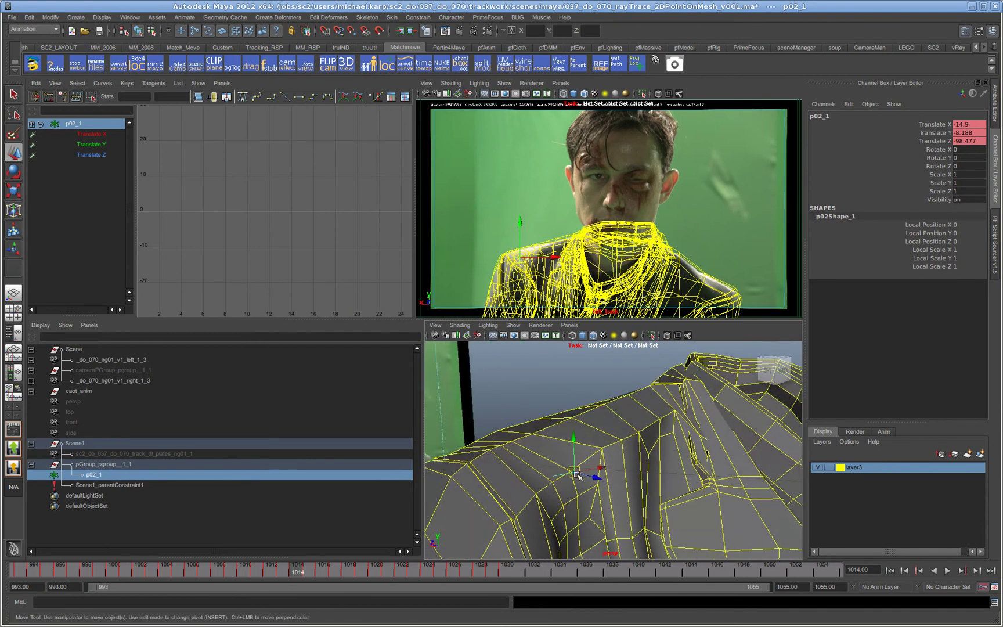
{"action": "right_click_drag", "start_coordinate": [586, 462], "coordinate": [588, 407]}
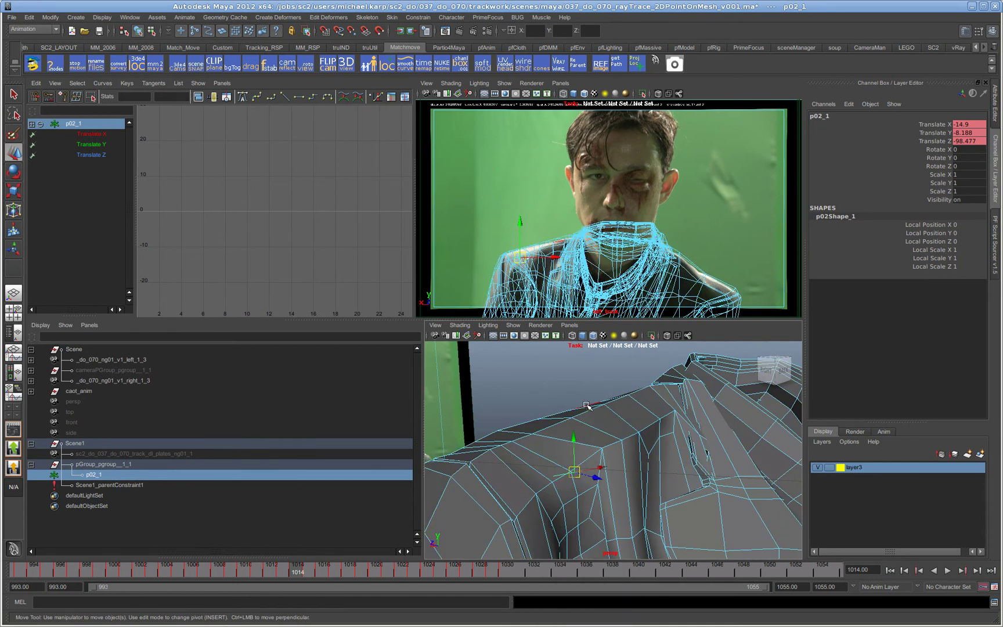
Select edges coat.e[4203] and coat.e[4624] and create a soft-mod with the Softmod Sculpt tool
{"action": "left_click", "coordinate": [587, 460]}
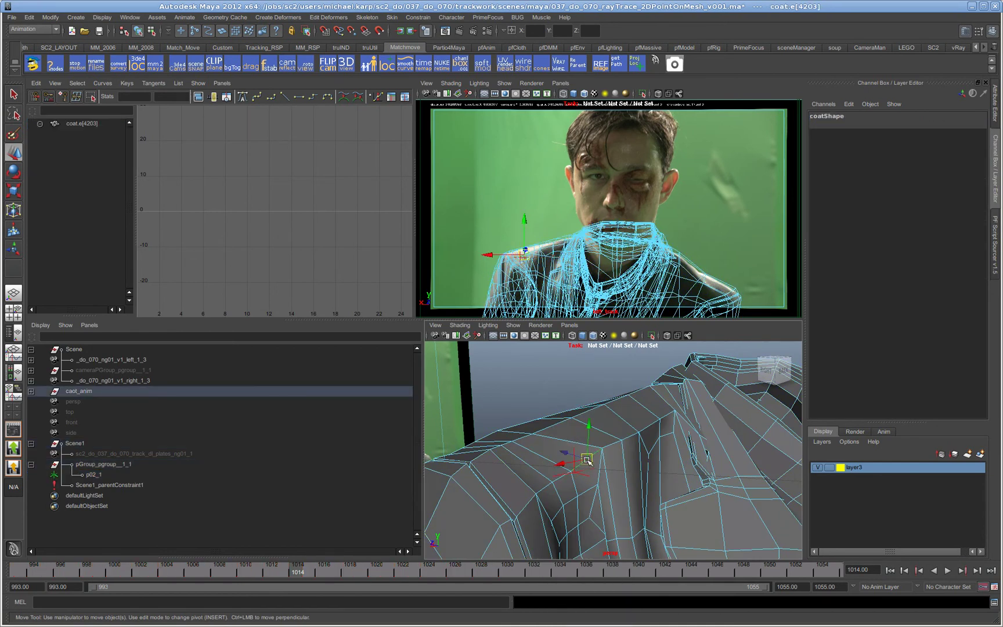
{"action": "left_click", "coordinate": [587, 491], "text": "shift"}
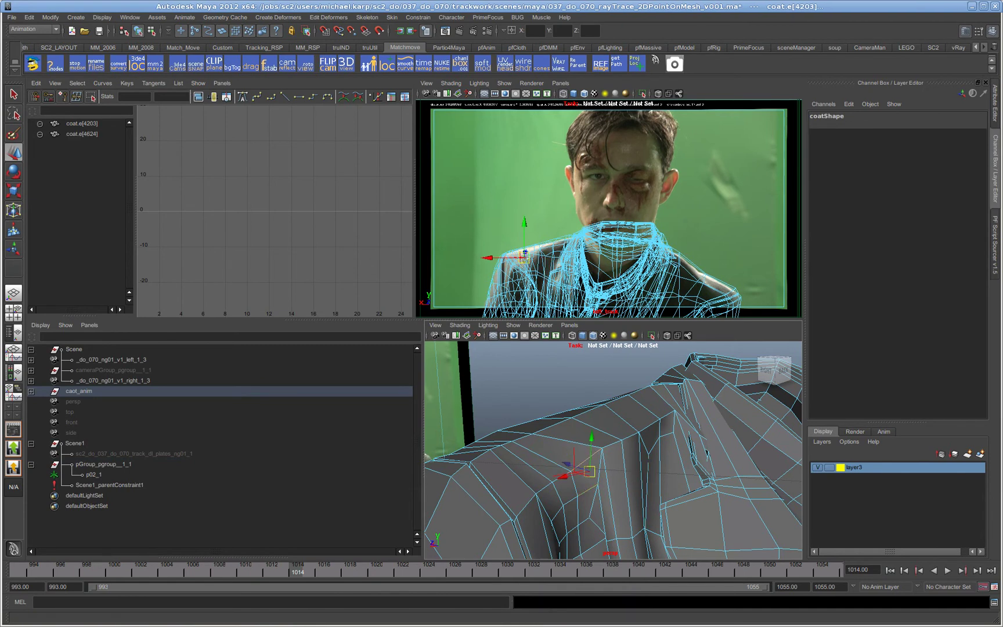
{"action": "left_click", "coordinate": [482, 64]}
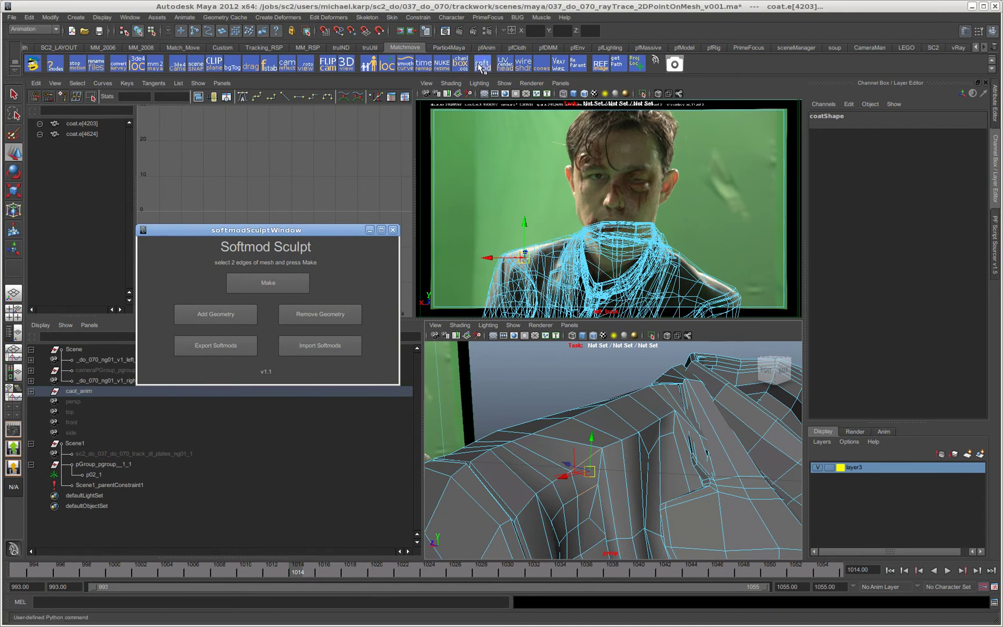
{"action": "left_click", "coordinate": [268, 284]}
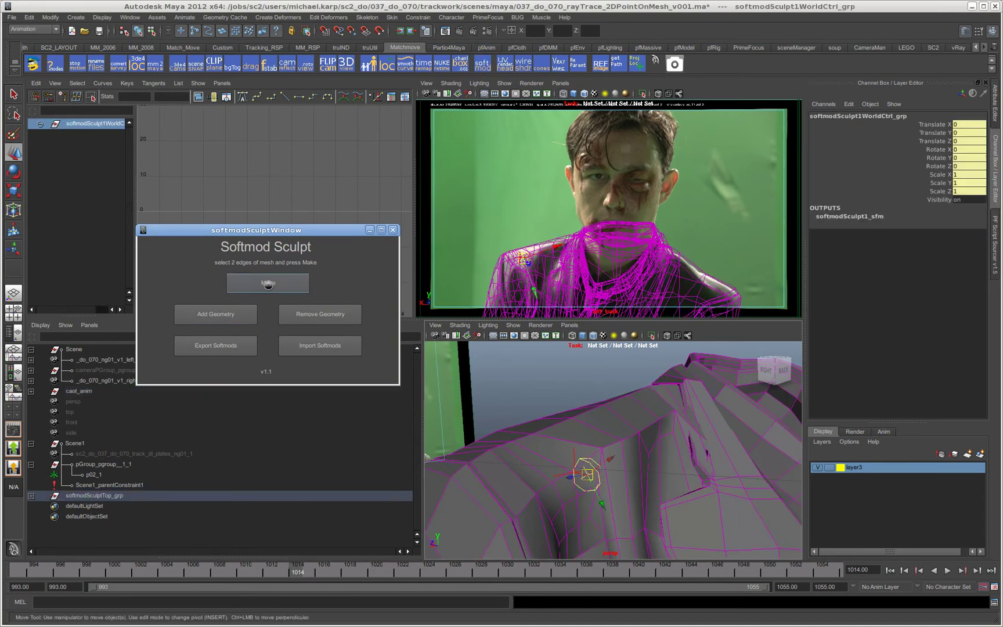
{"action": "mouse_move", "coordinate": [618, 485]}
{"action": "right_mouse_down", "text": "alt"}
{"action": "mouse_move", "coordinate": [787, 497]}
{"action": "mouse_move", "coordinate": [654, 496]}
{"action": "mouse_move", "coordinate": [625, 470]}
{"action": "right_mouse_up", "text": "alt"}
{"action": "middle_click_drag", "start_coordinate": [625, 470], "coordinate": [631, 432], "text": "alt"}
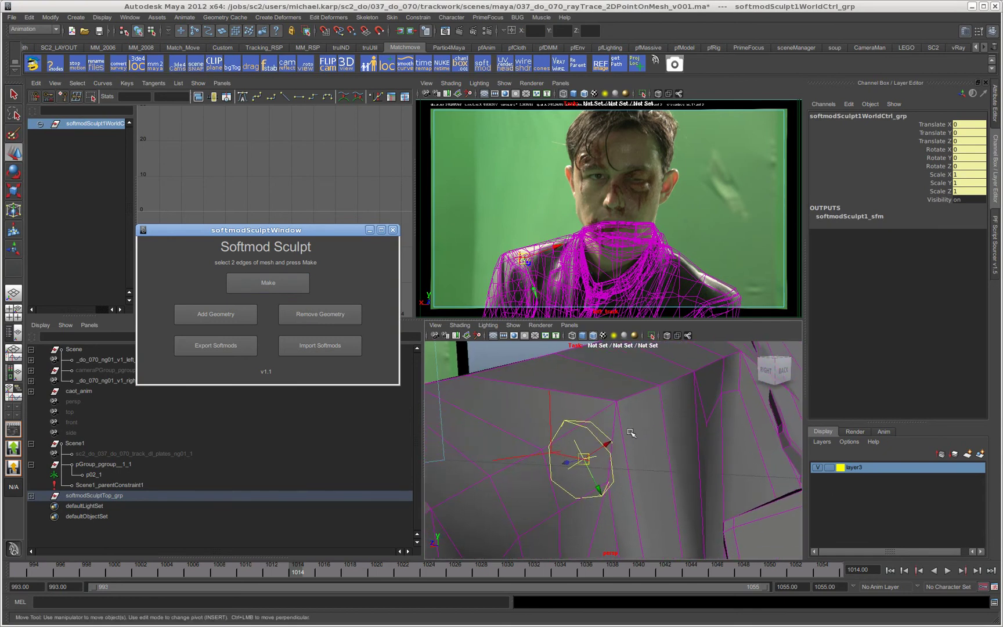
Parent-constrain softmodSculpt1Deform_ctl to locator p02_1, then scrub ahead to around frame 1023
{"action": "left_click", "coordinate": [550, 413]}
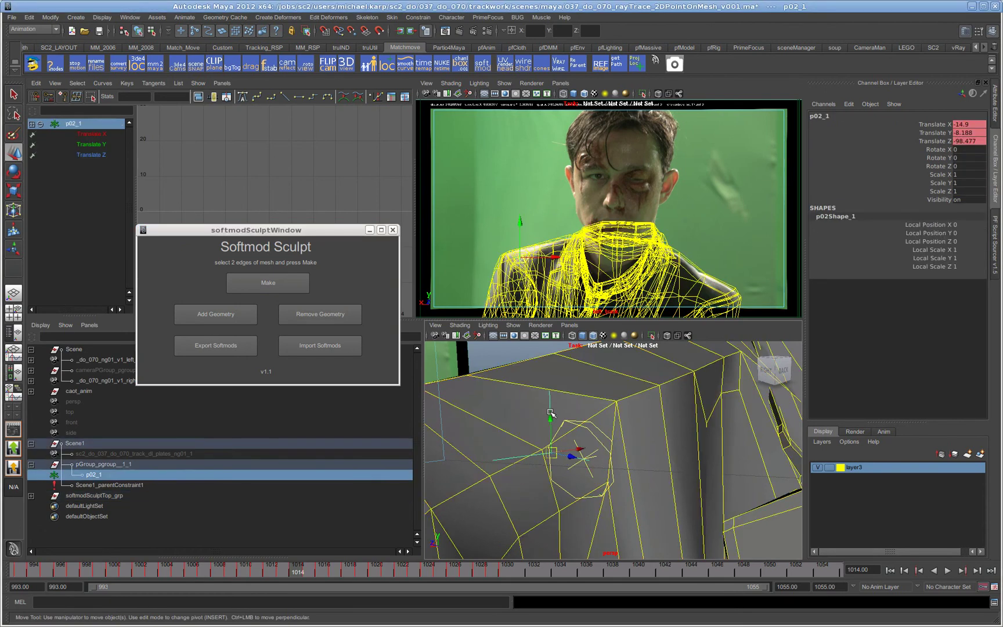
{"action": "left_click", "coordinate": [596, 436]}
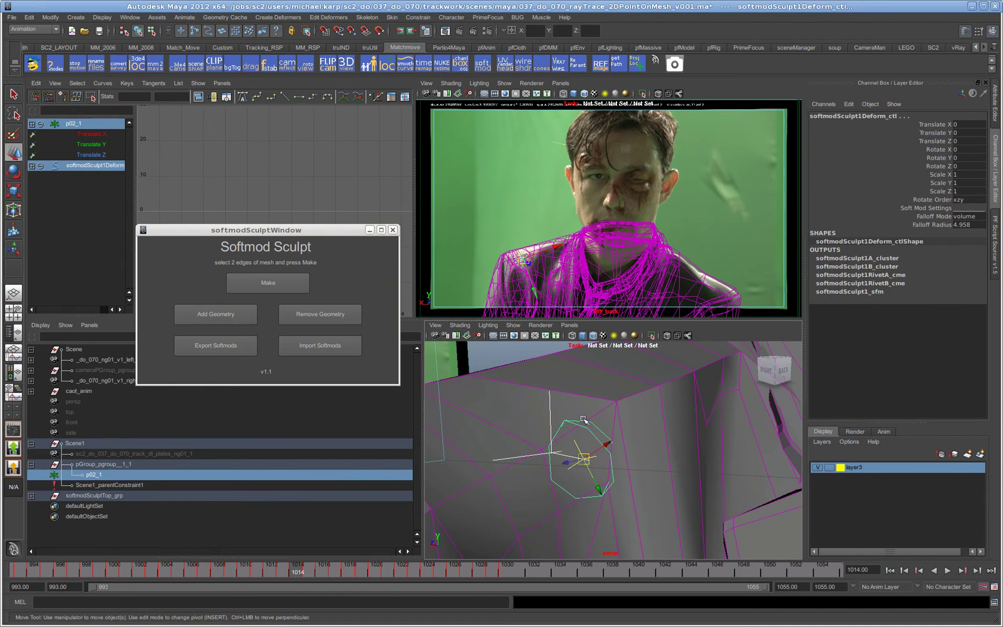
{"action": "left_click", "coordinate": [451, 17]}
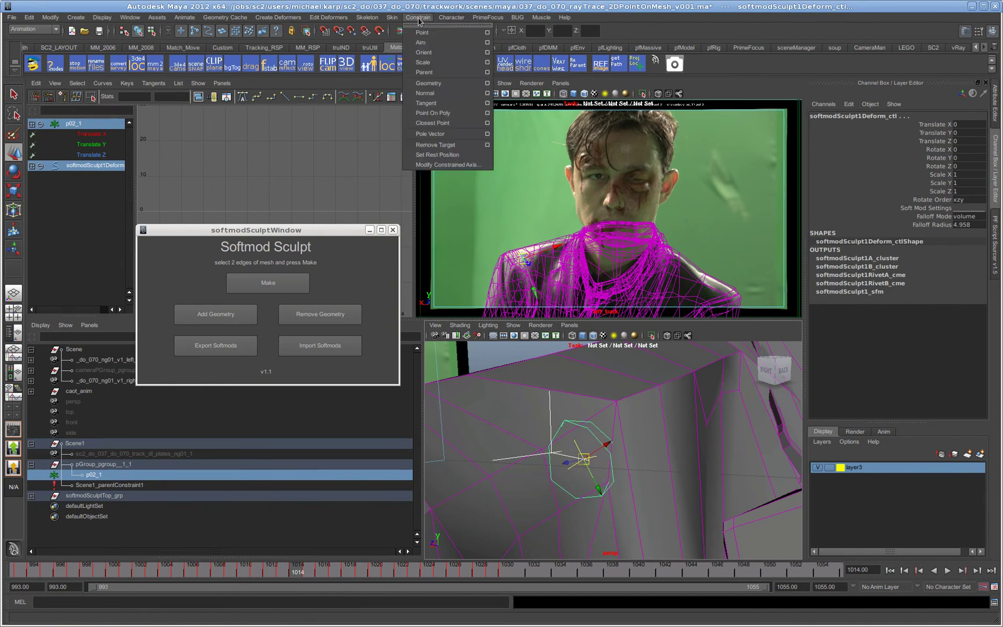
{"action": "left_click", "coordinate": [480, 73]}
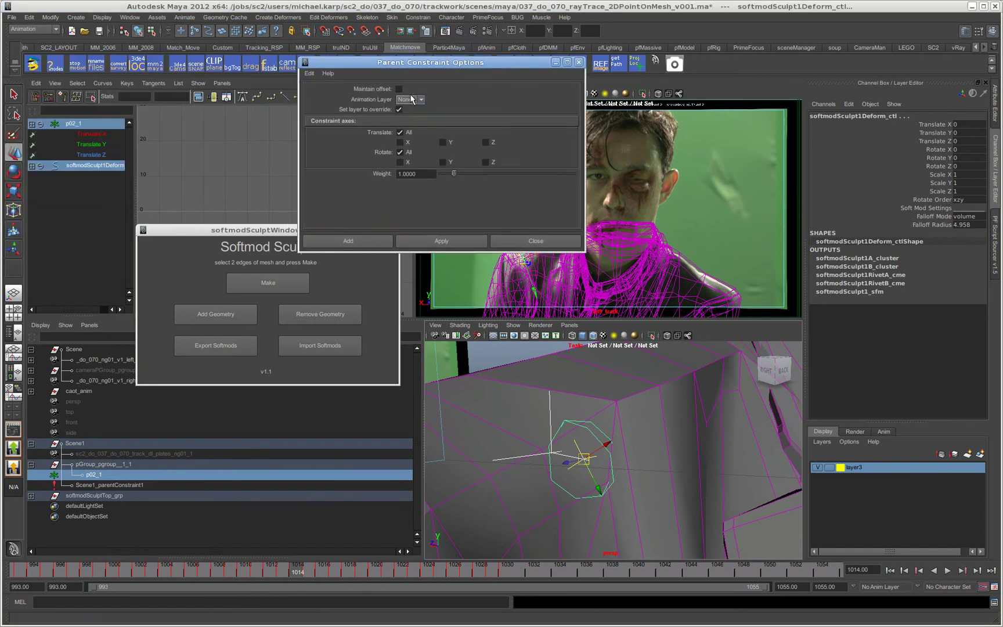
{"action": "left_click", "coordinate": [348, 241]}
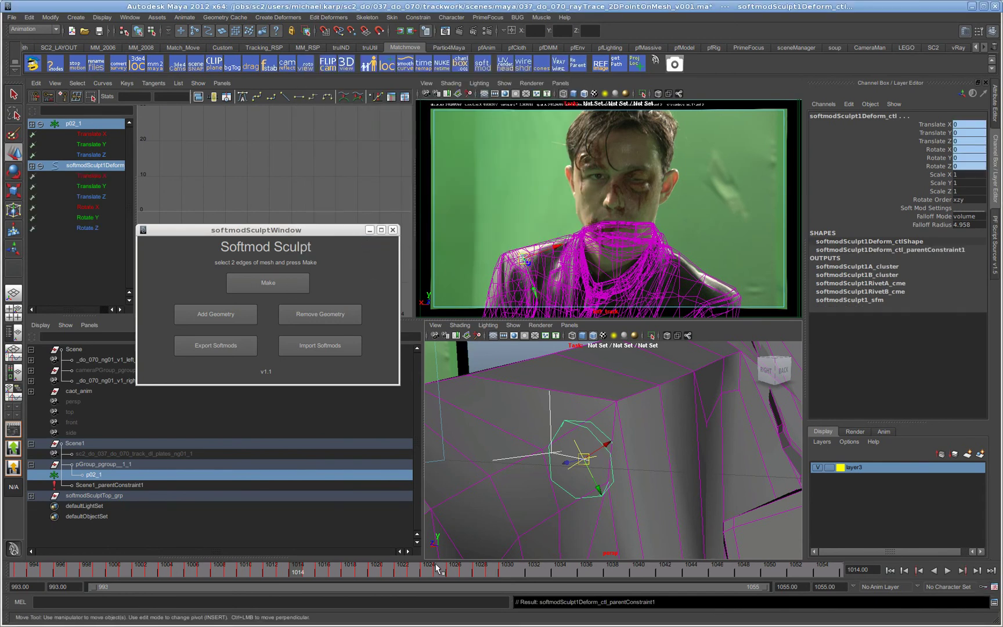
{"action": "left_click_drag", "start_coordinate": [440, 568], "coordinate": [290, 568]}
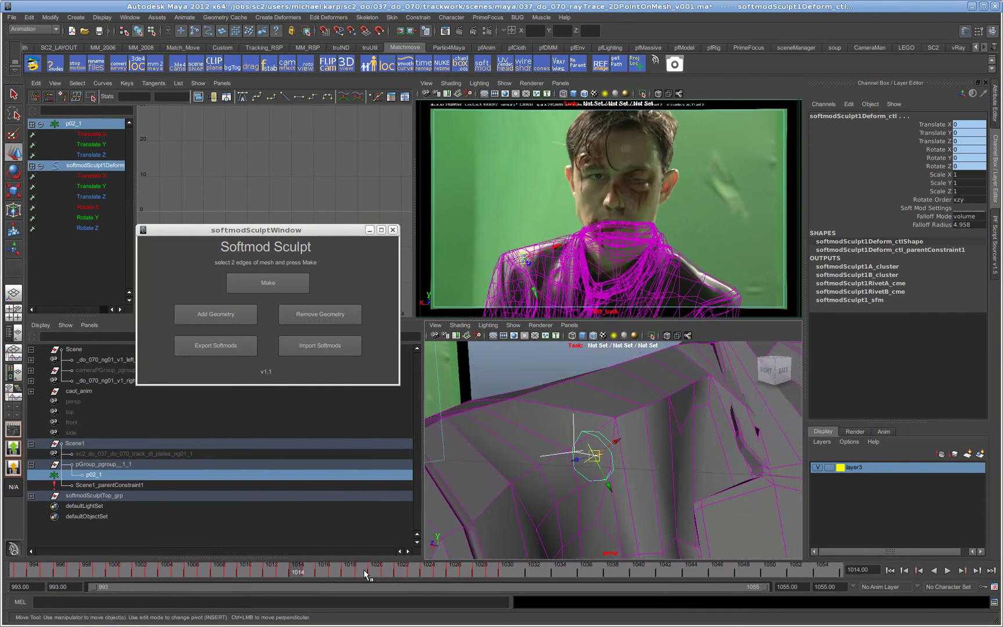
Play to frame 1011, reposition locator p02_1, and step to frame 1012
{"action": "key", "text": "alt+v"}
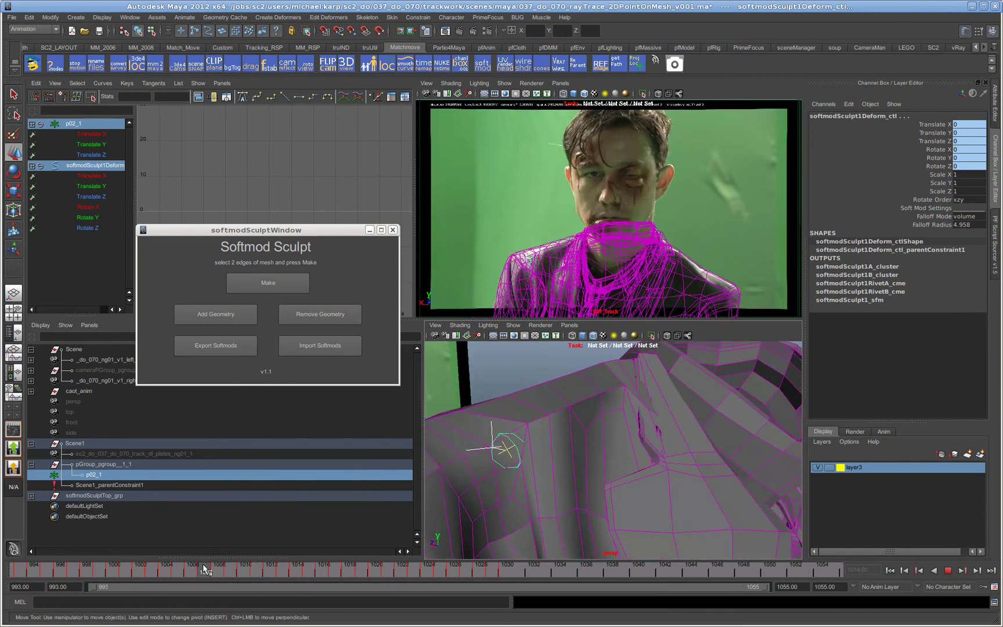
{"action": "key", "text": "alt+v"}
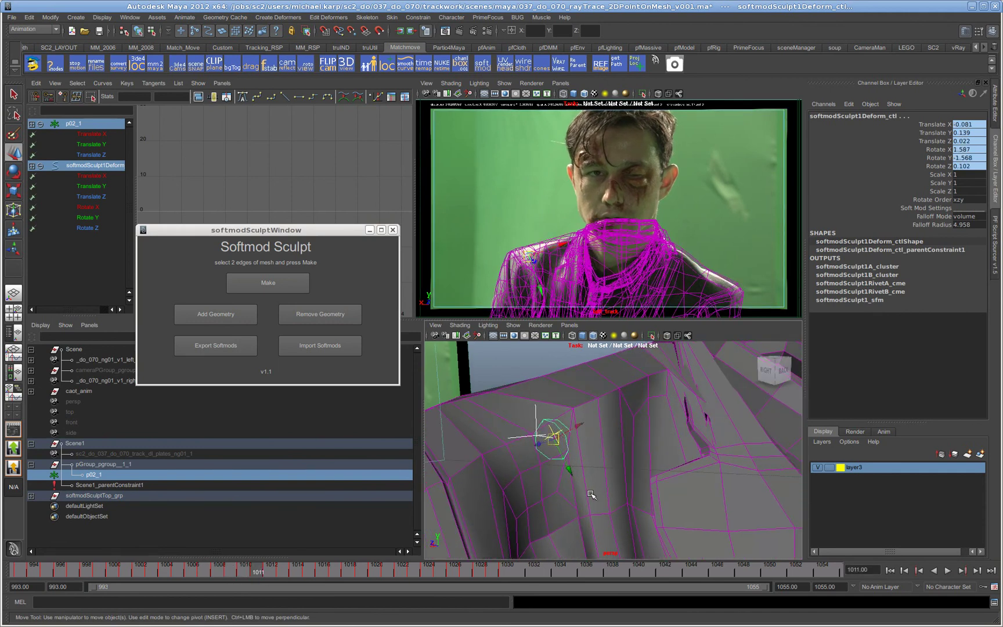
{"action": "right_click_drag", "start_coordinate": [591, 494], "coordinate": [706, 500], "text": "alt"}
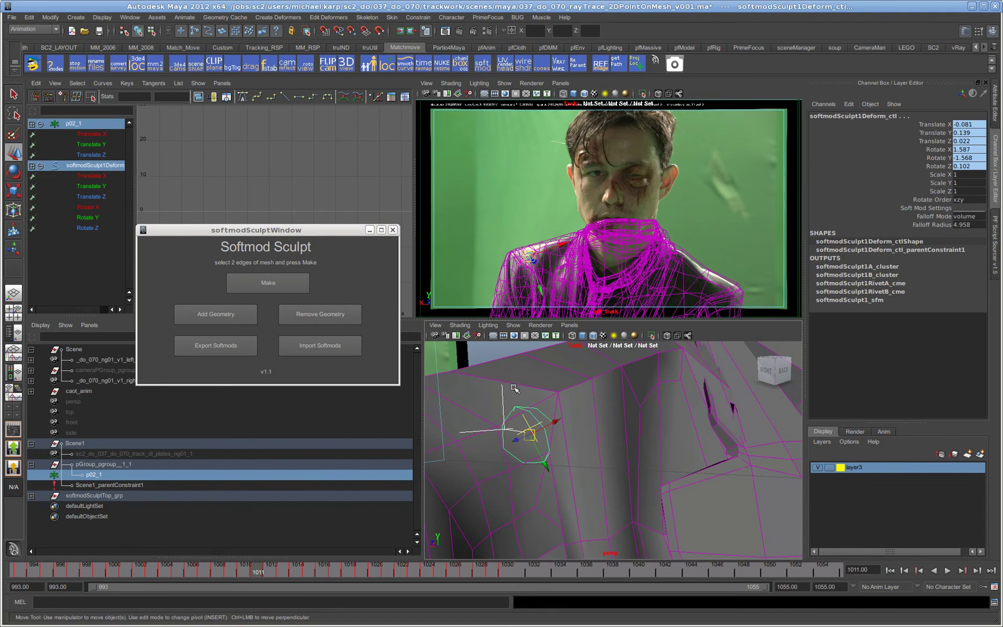
{"action": "left_click", "coordinate": [503, 402]}
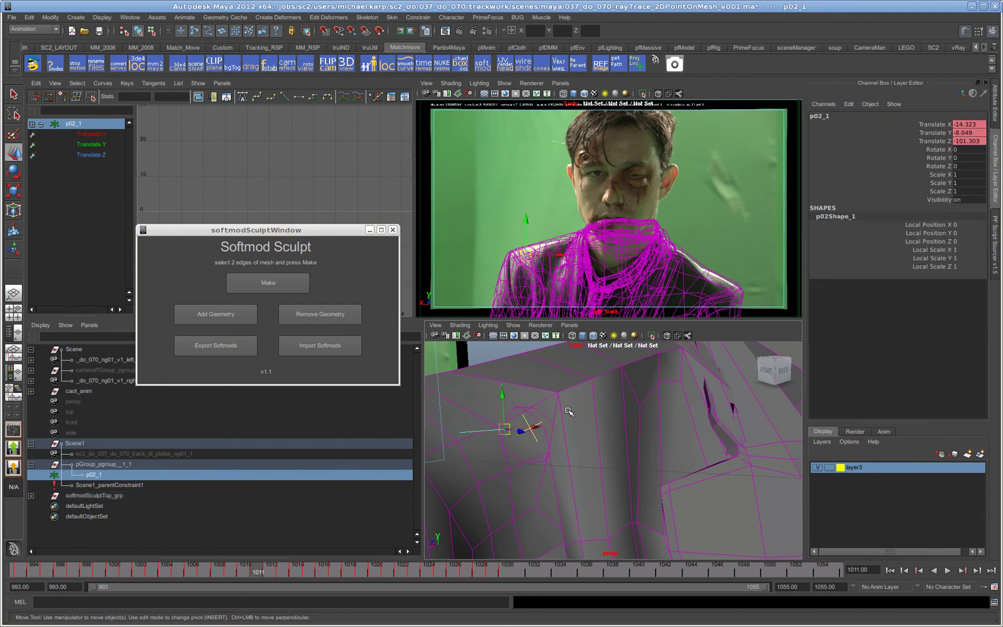
{"action": "left_click_drag", "start_coordinate": [503, 433], "coordinate": [496, 409]}
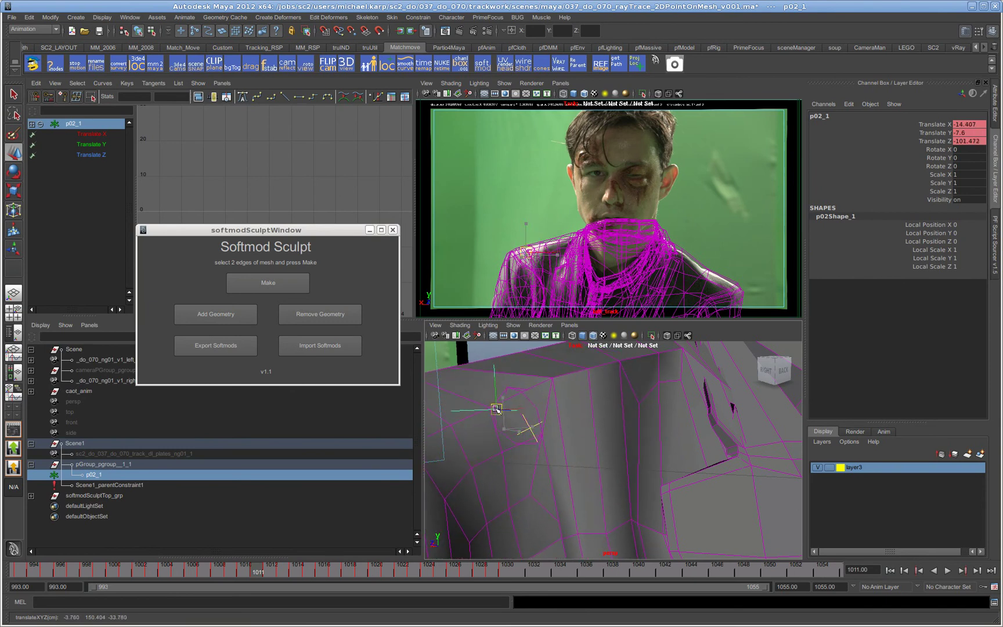
{"action": "left_click", "coordinate": [273, 572]}
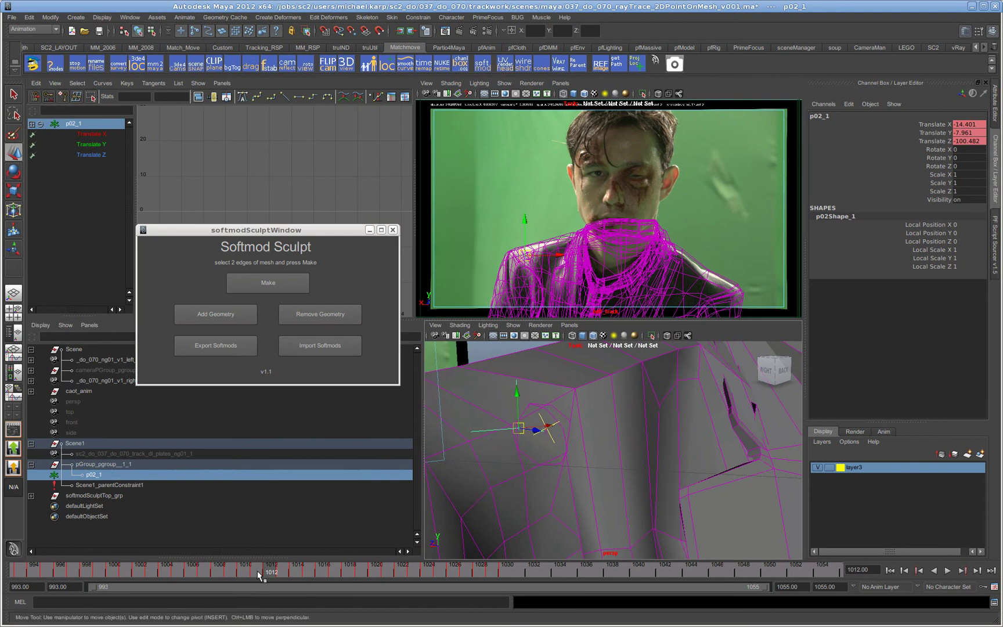
Replay the shot, stop at frame 1008, and frame the view on the caot_anim jacket
{"action": "key", "text": "alt+v"}
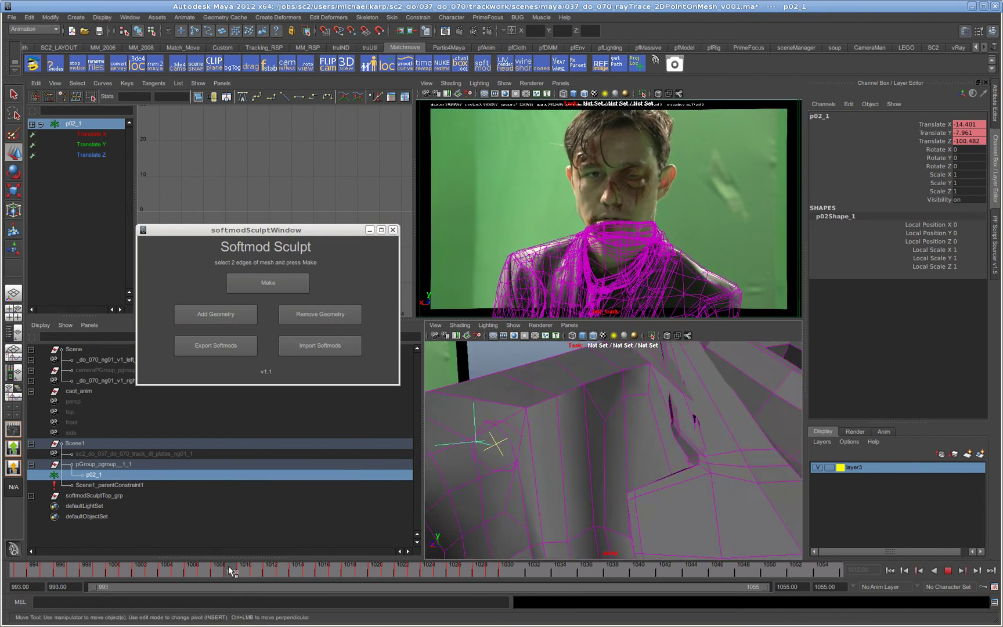
{"action": "key", "text": "alt+v"}
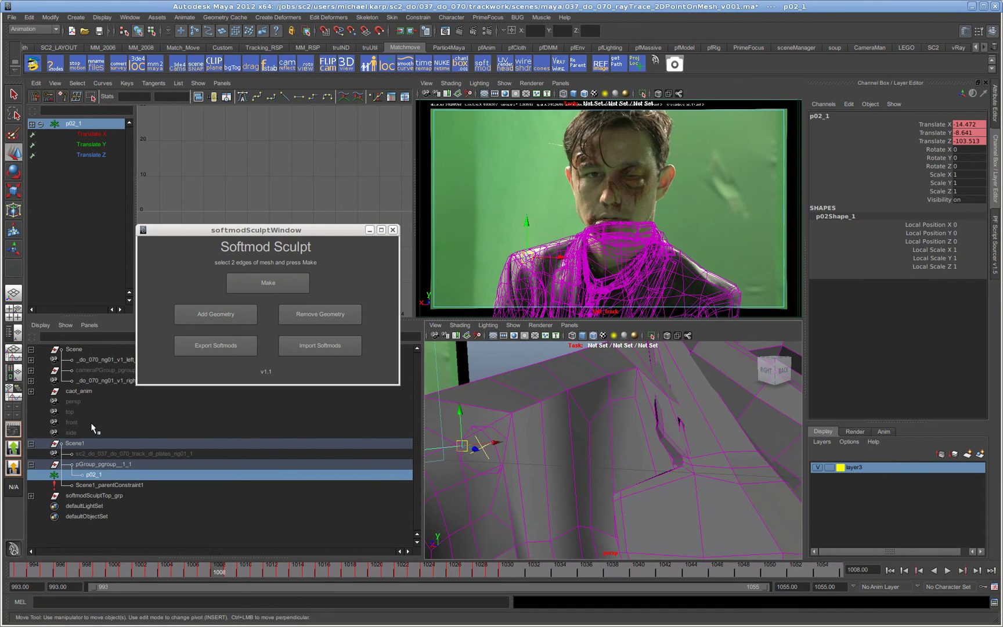
{"action": "left_click", "coordinate": [76, 391]}
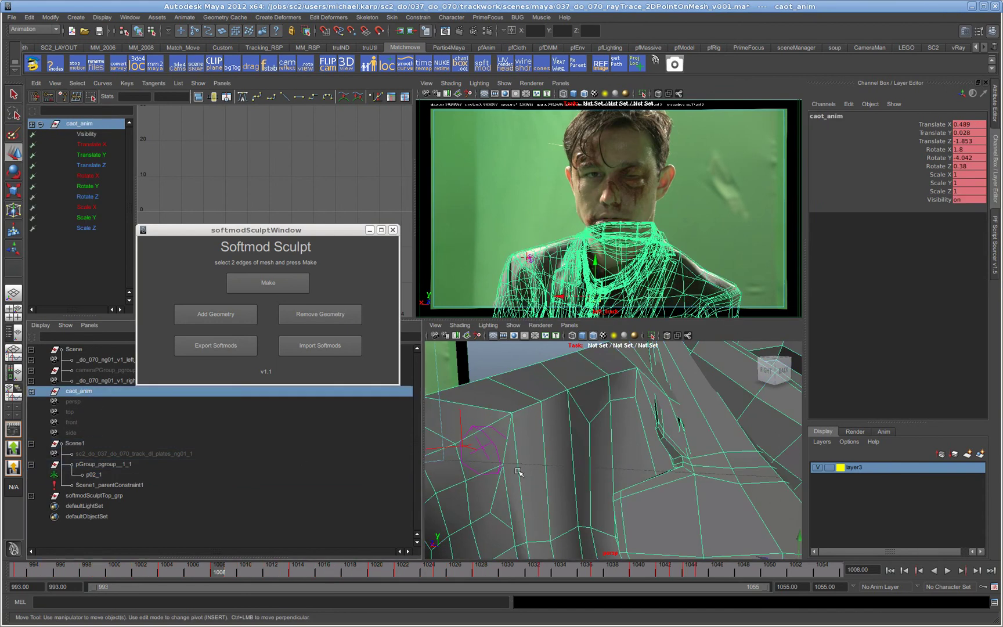
{"action": "key", "text": "f"}
{"action": "scroll", "coordinate": [620, 467], "scroll_direction": "down", "scroll_amount": 5}
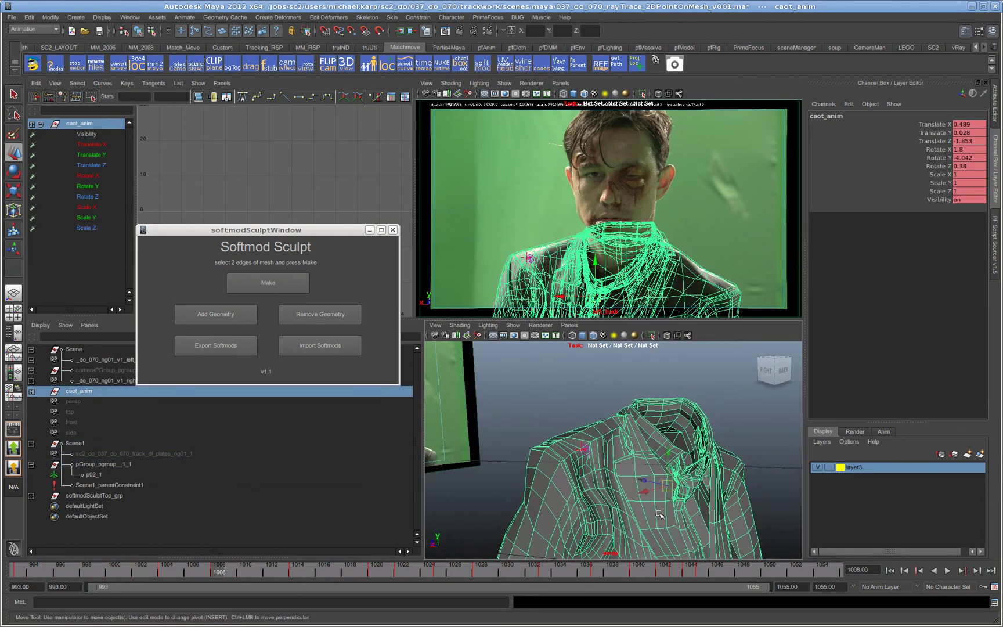